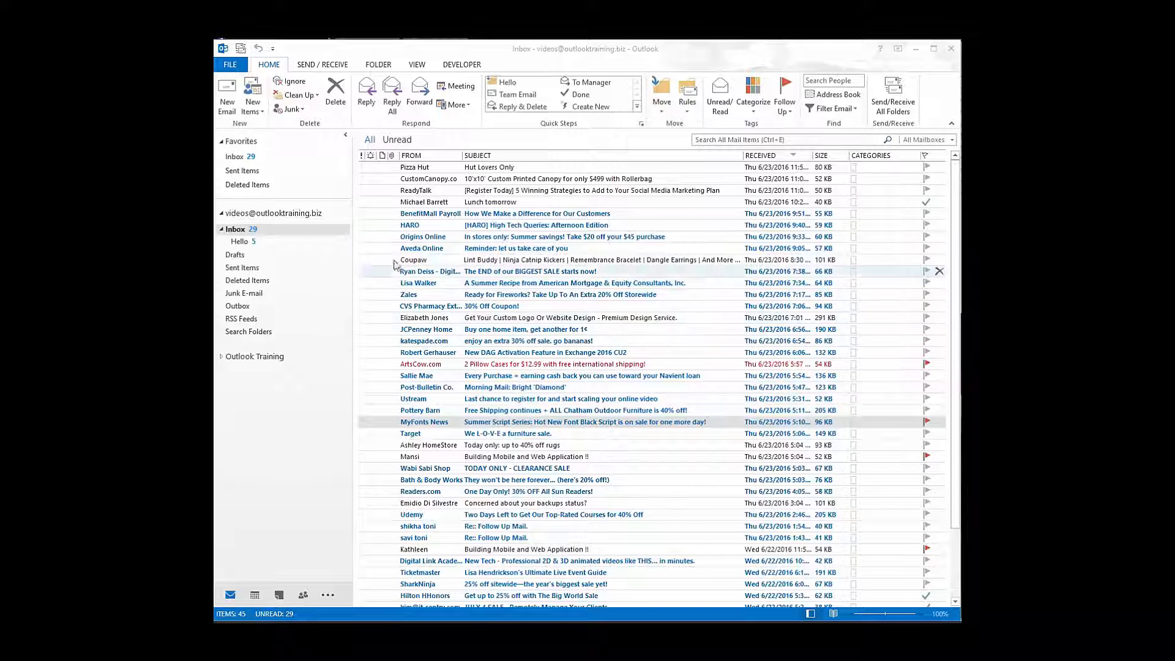
# Step: Review the AutoArchive settings in the advanced Outlook options, then close the dialogs without changing anything
pyautogui.click(229, 64)
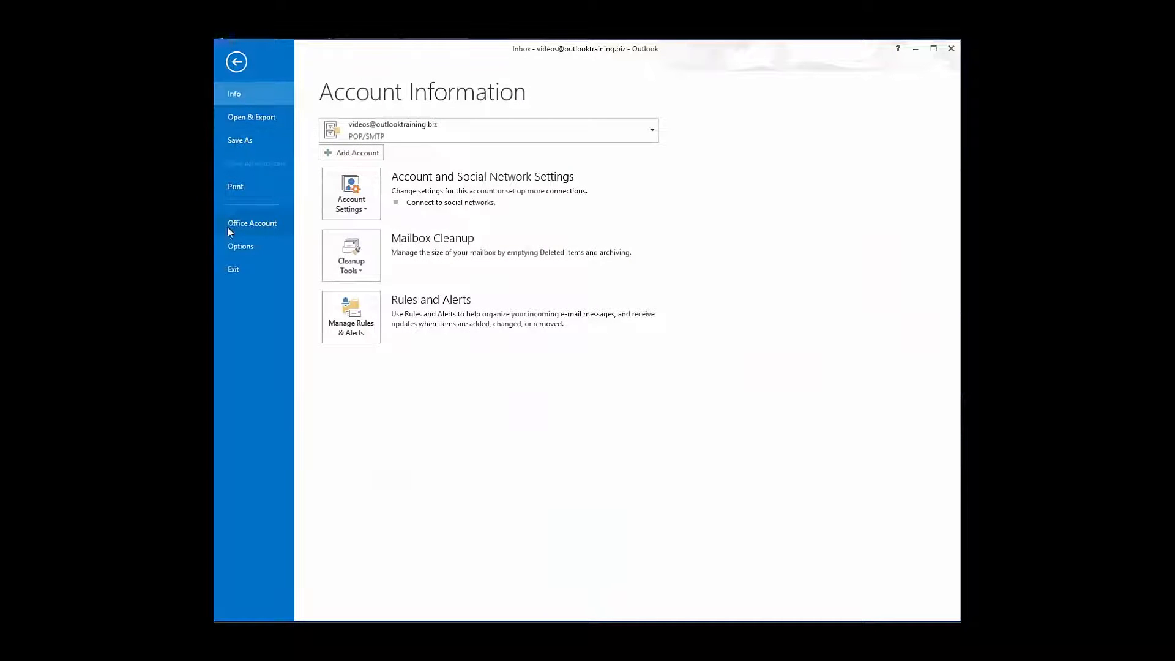
pyautogui.click(238, 246)
pyautogui.click(370, 264)
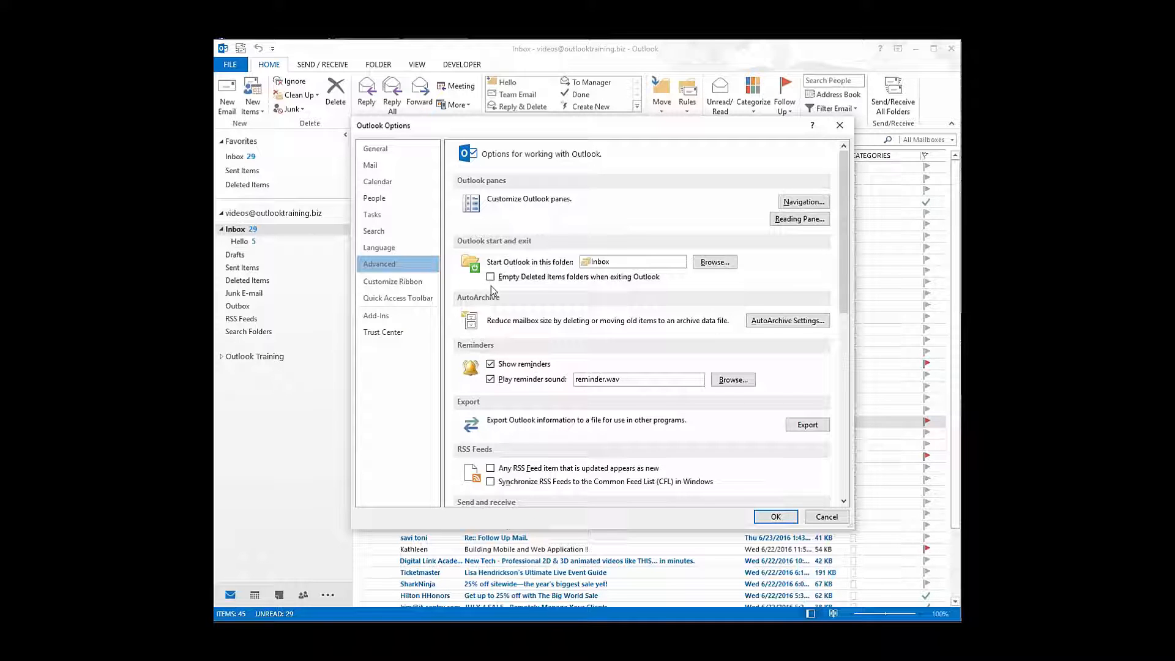
pyautogui.click(787, 326)
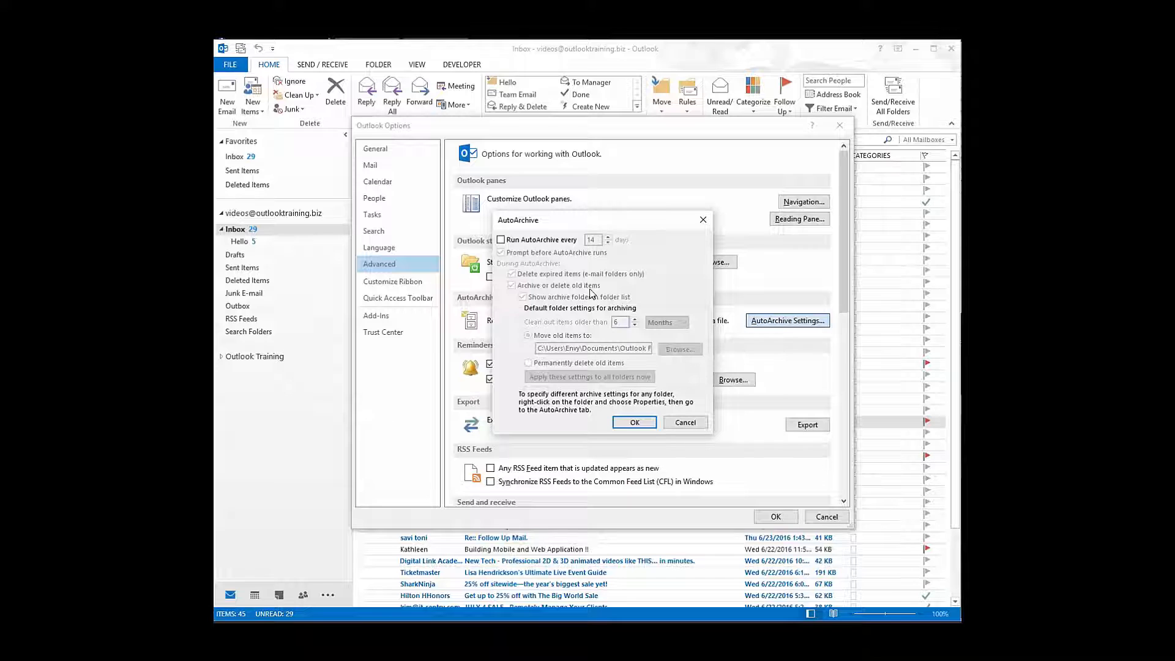
pyautogui.click(679, 424)
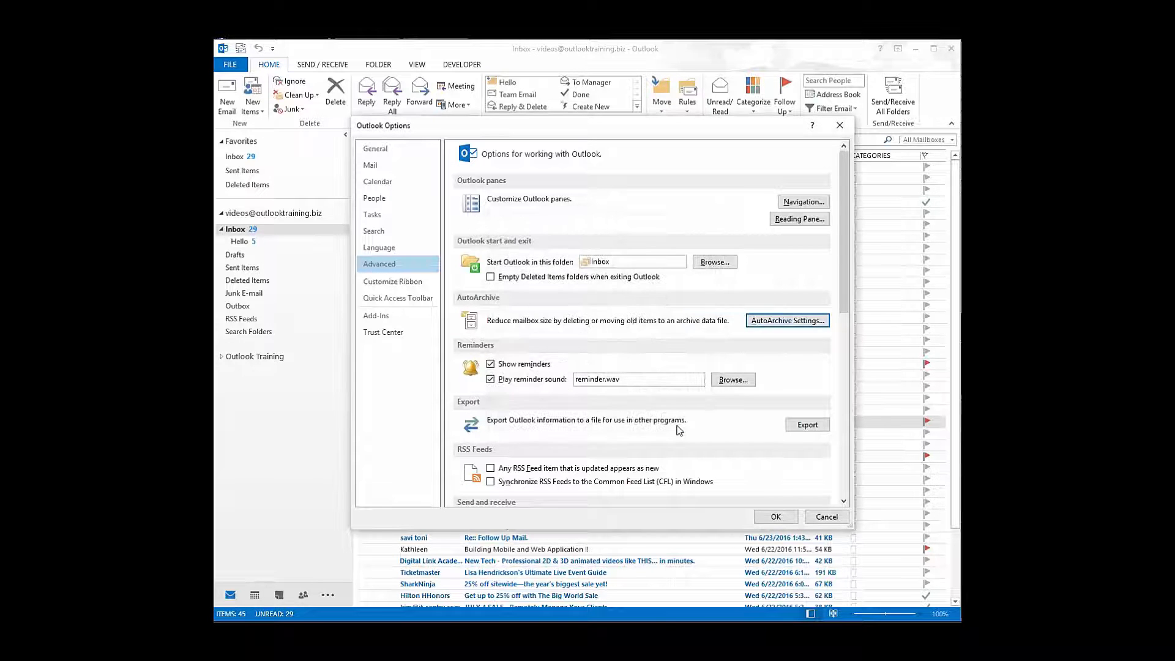
pyautogui.click(824, 518)
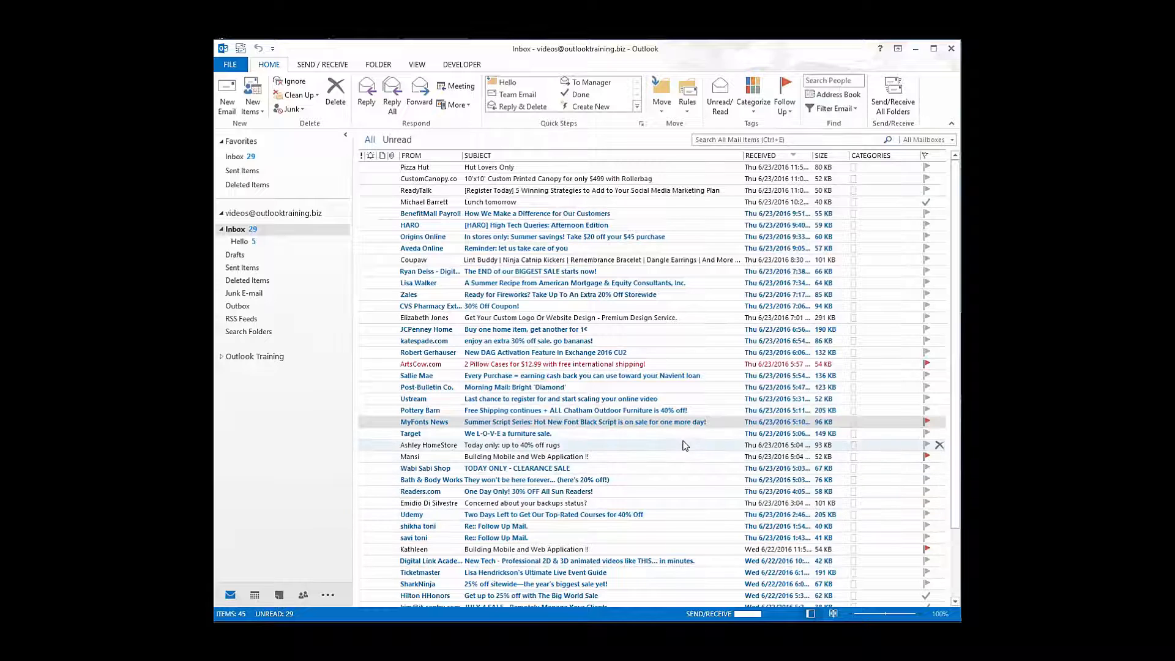
# Step: Check the folder sizes of the mailbox through its data file properties, then close the dialogs
pyautogui.rightClick(312, 217)
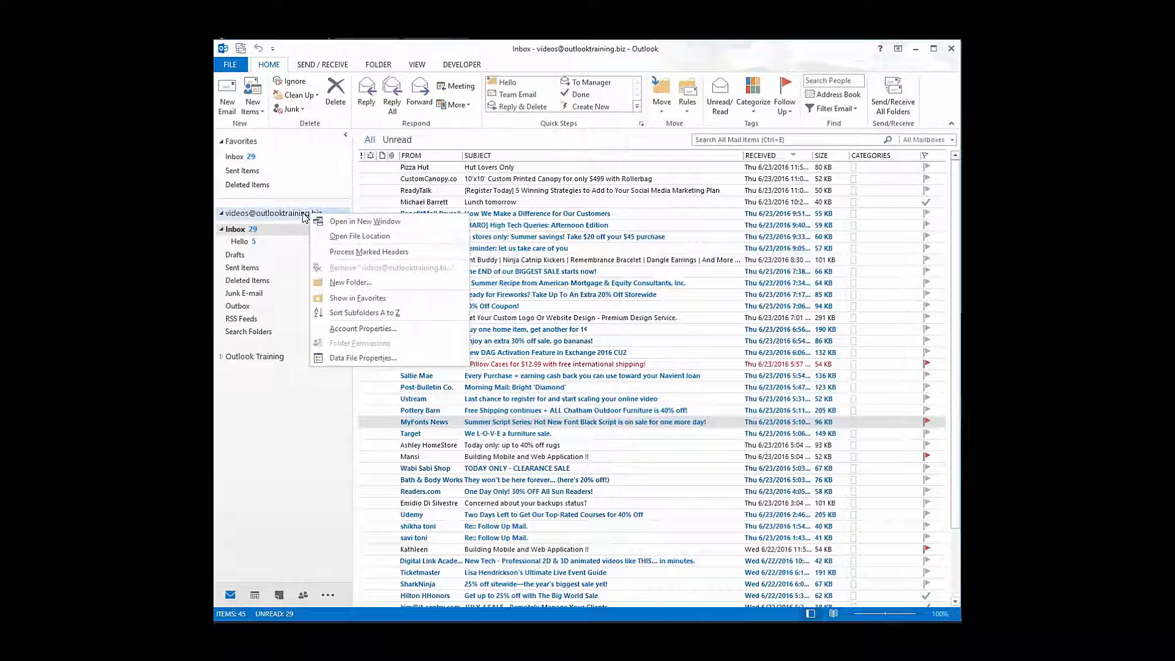
pyautogui.click(364, 357)
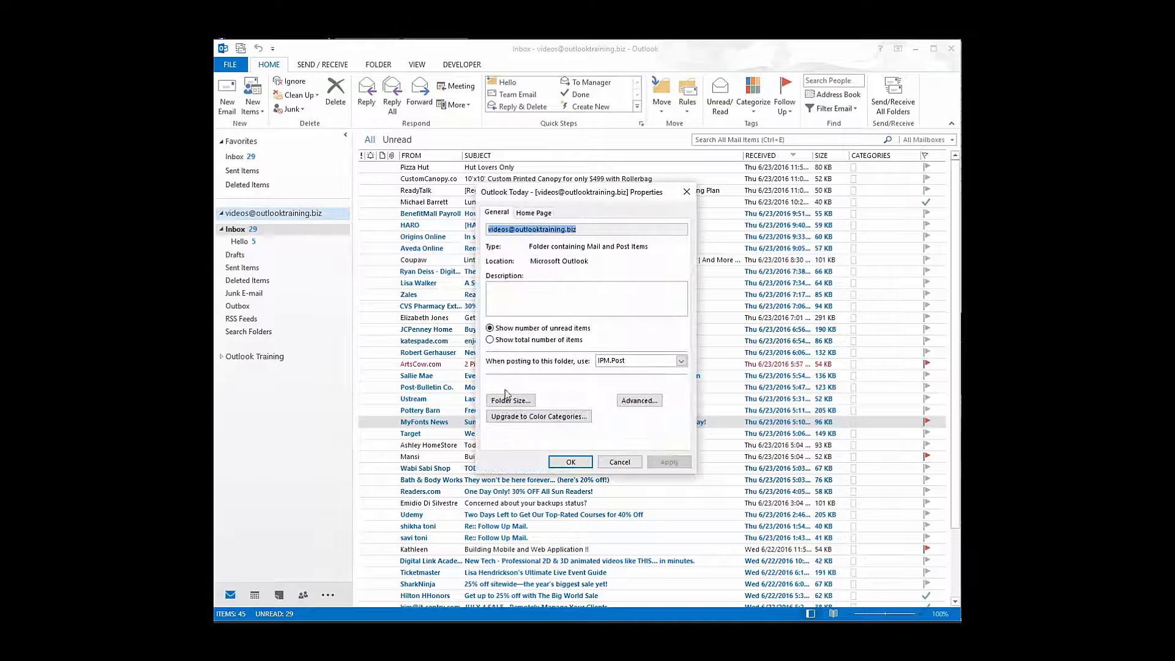
pyautogui.click(503, 401)
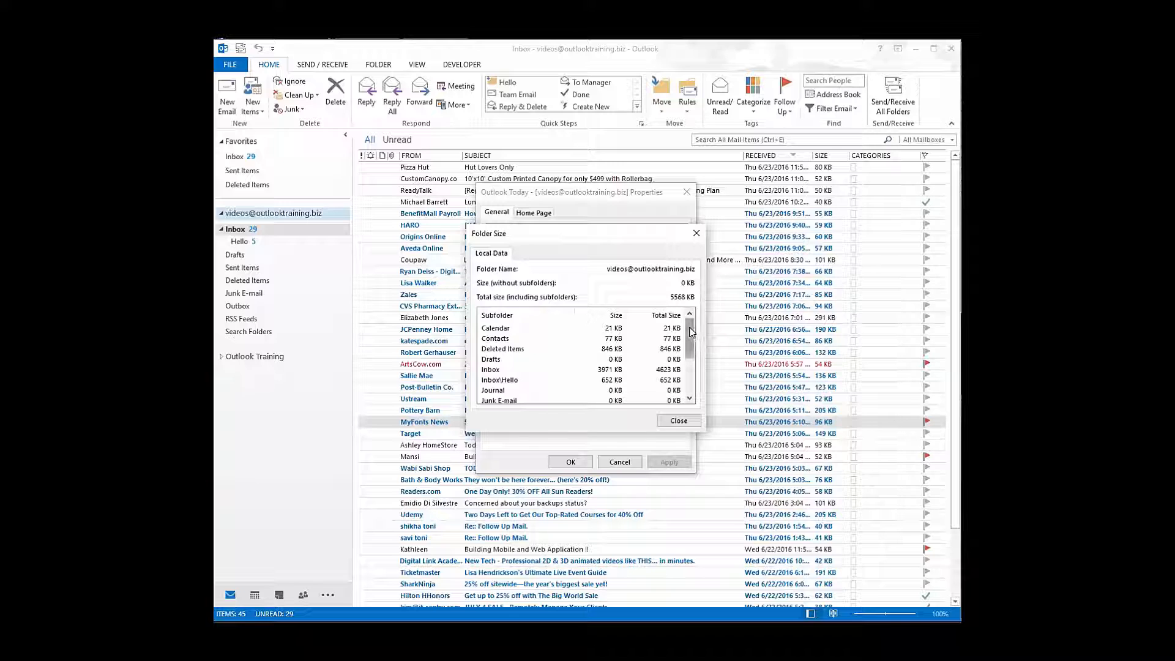
pyautogui.moveTo(691, 333)
pyautogui.mouseDown()
pyautogui.moveTo(692, 375)
pyautogui.moveTo(691, 333)
pyautogui.mouseUp()
pyautogui.click(677, 421)
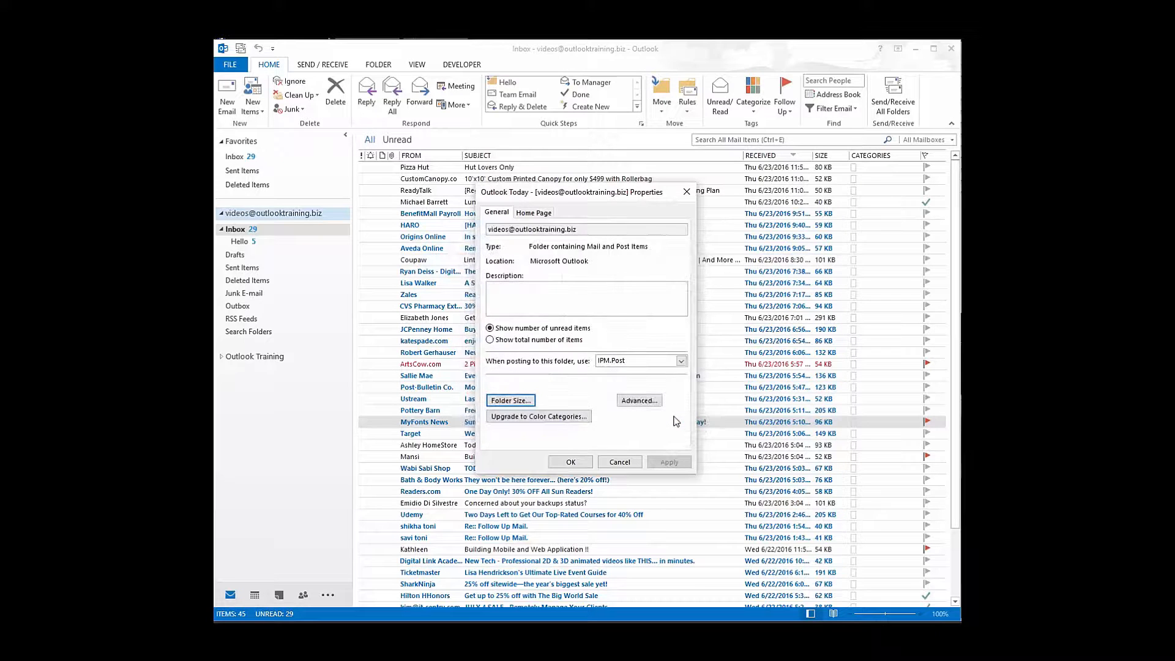
pyautogui.click(618, 463)
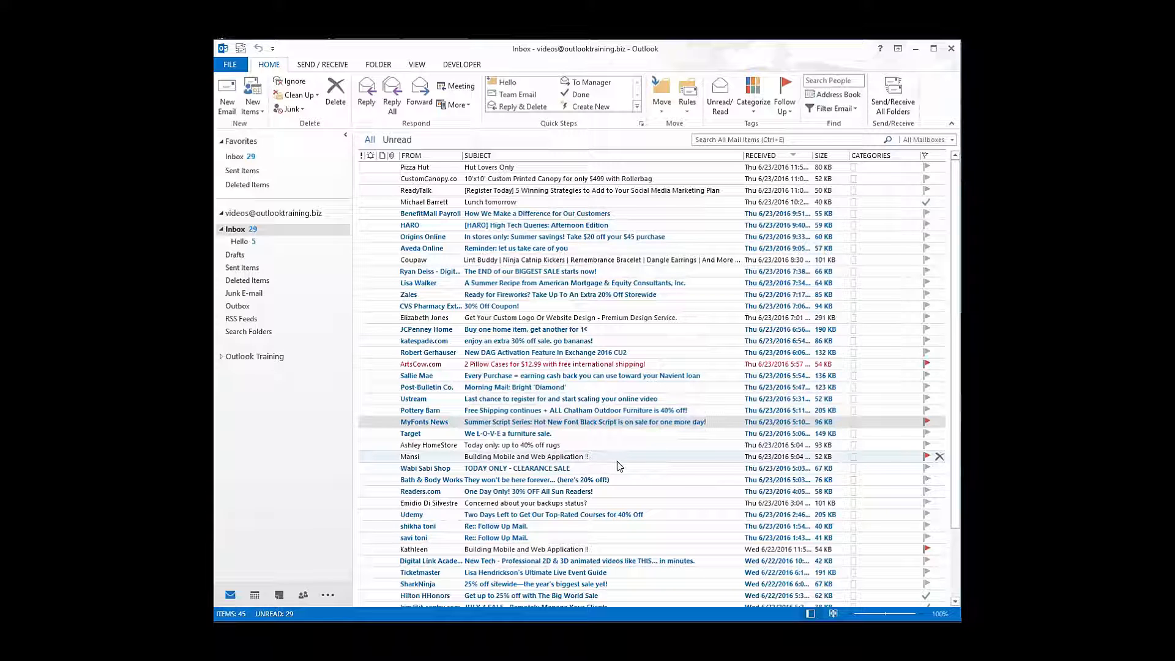
# Step: Find the messages related to the Coupaw email's conversation, then clear the search to return to the inbox
pyautogui.rightClick(539, 263)
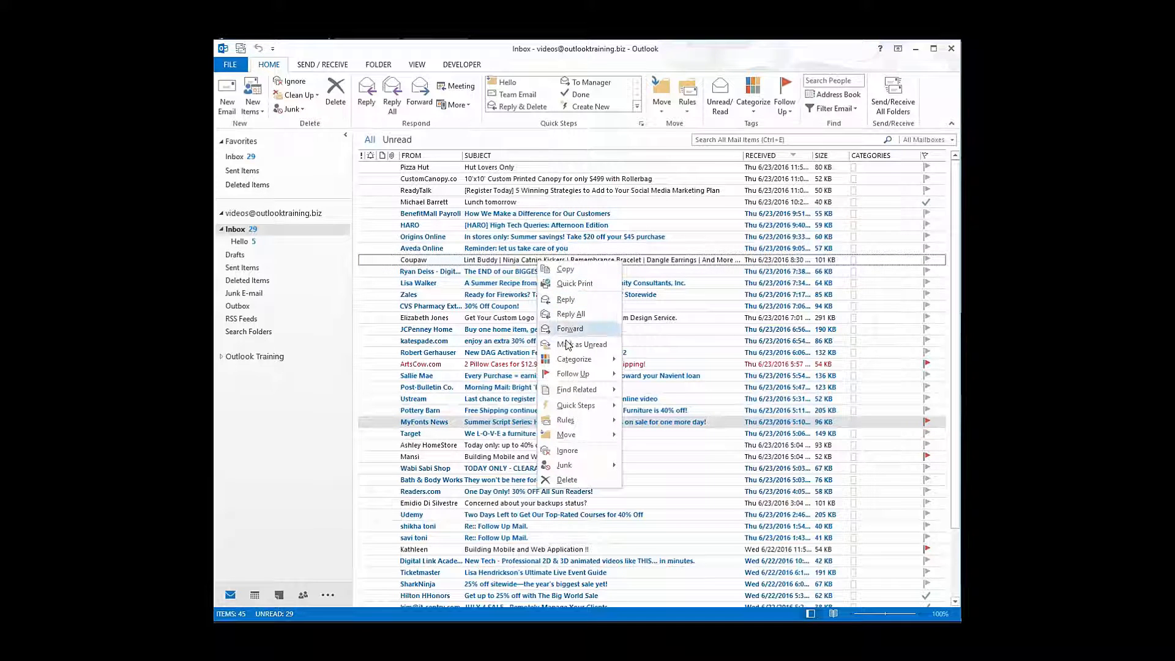
pyautogui.moveTo(571, 391)
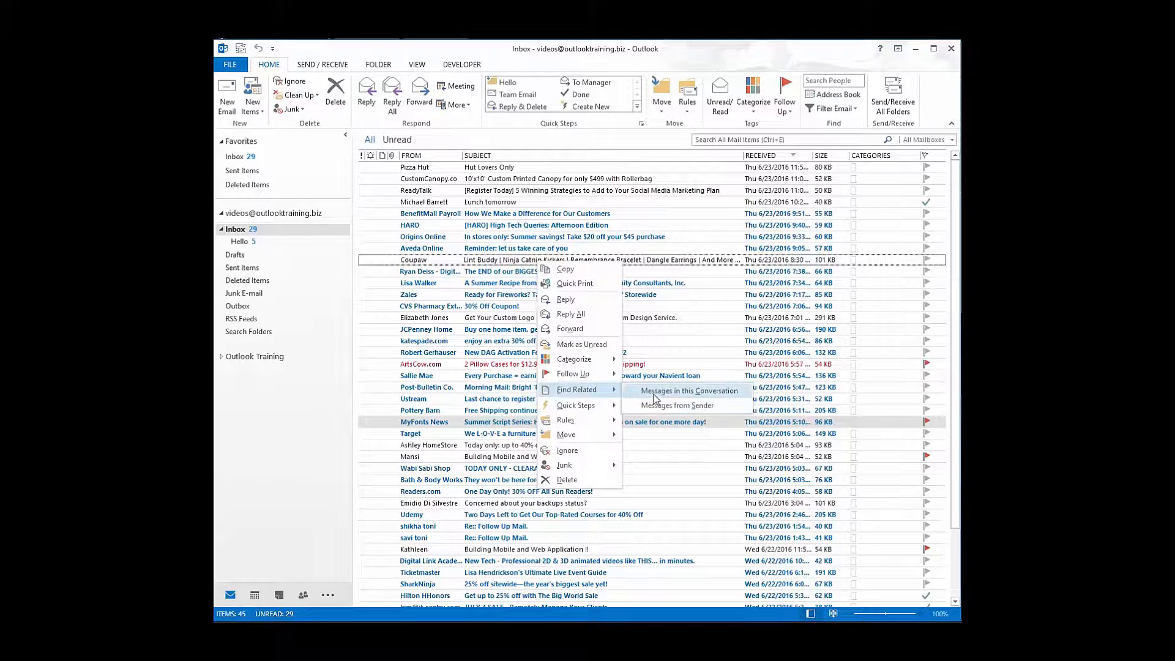
pyautogui.click(653, 393)
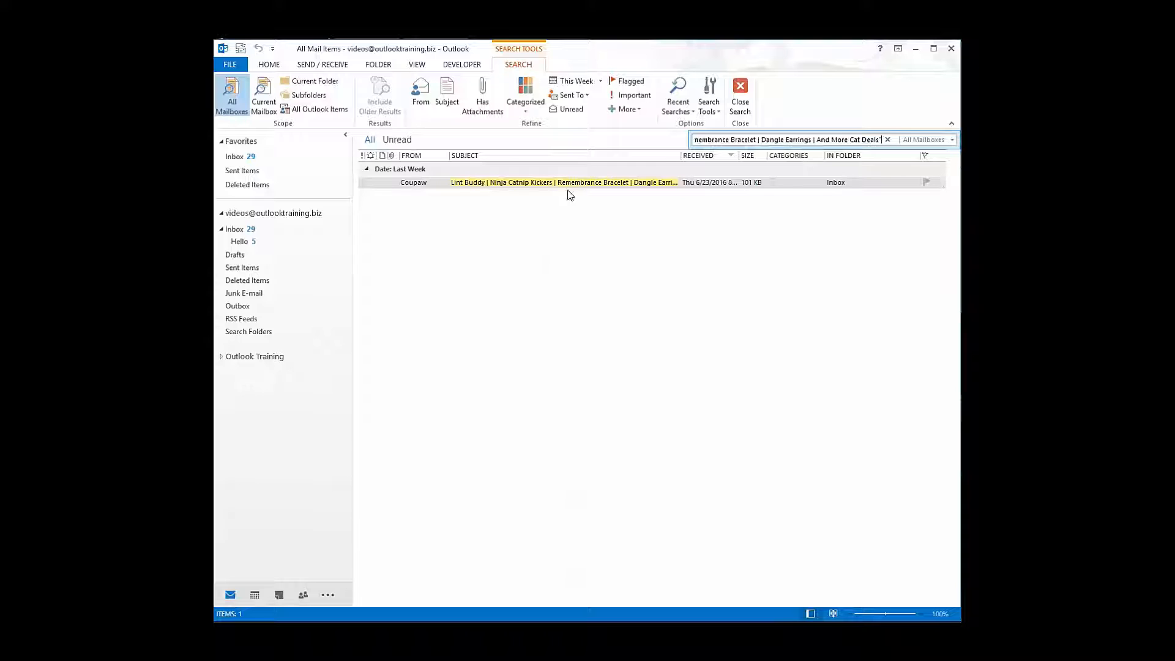
pyautogui.click(887, 140)
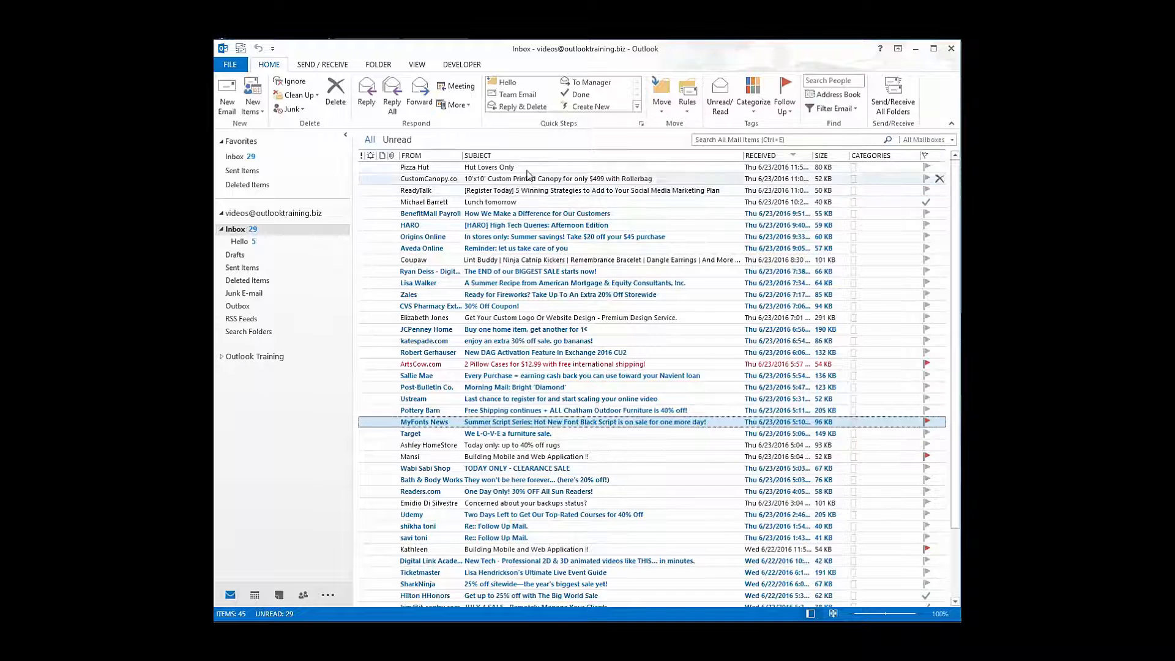
# Step: Filter the inbox to unread messages only, then show all messages again
pyautogui.click(370, 142)
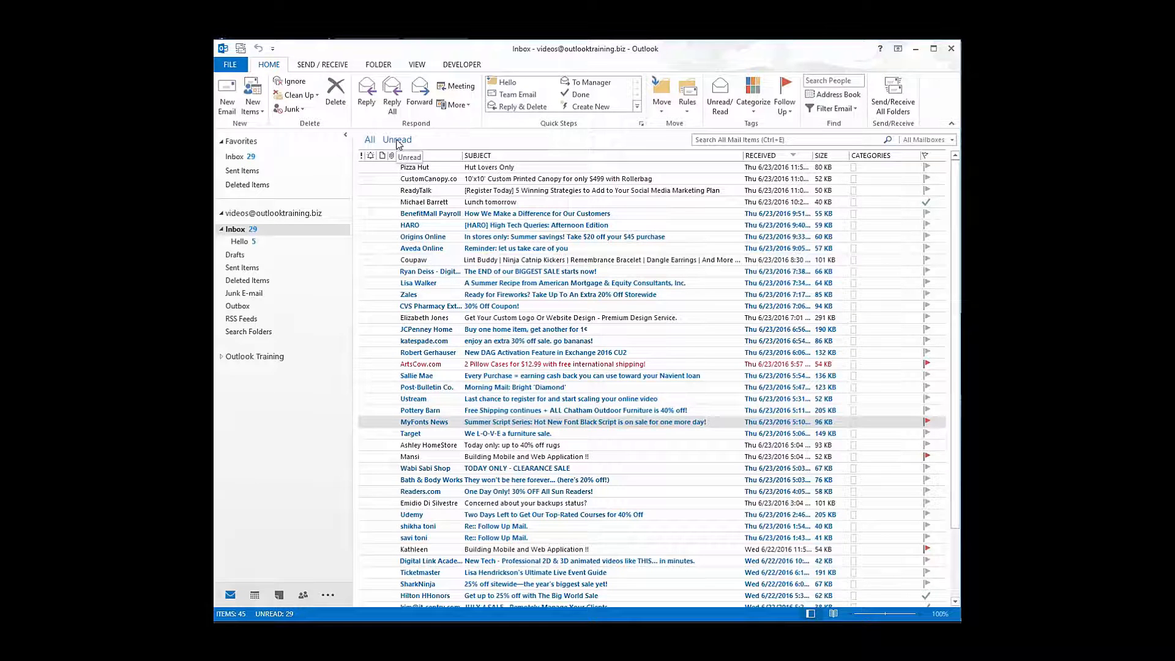
pyautogui.click(397, 141)
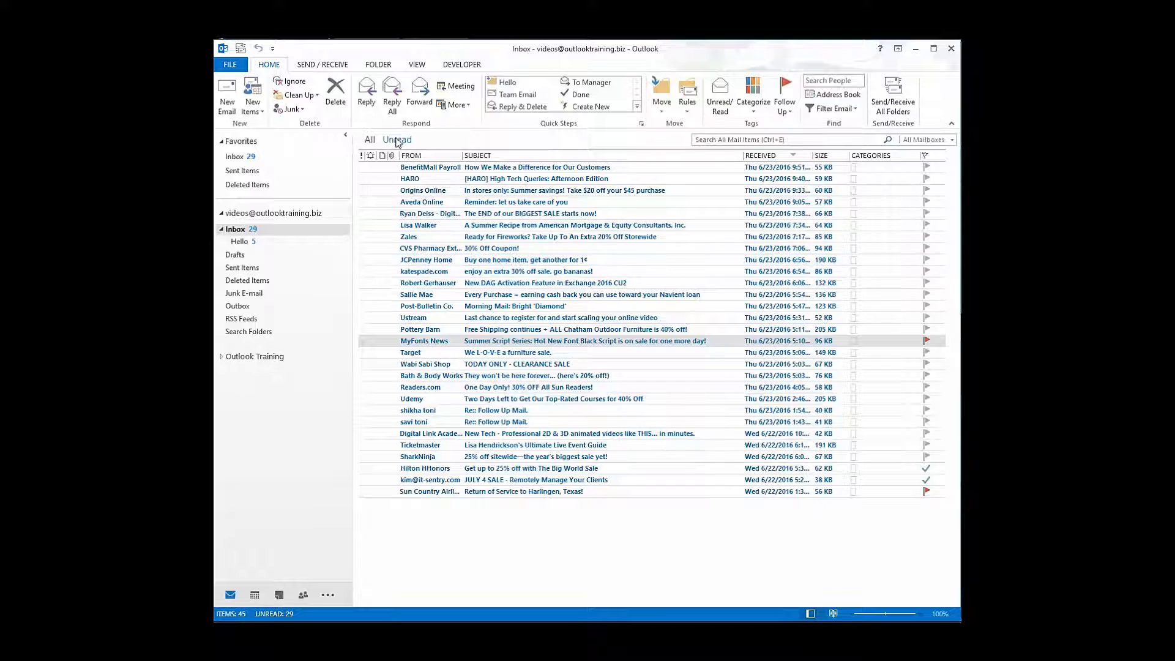
pyautogui.click(370, 140)
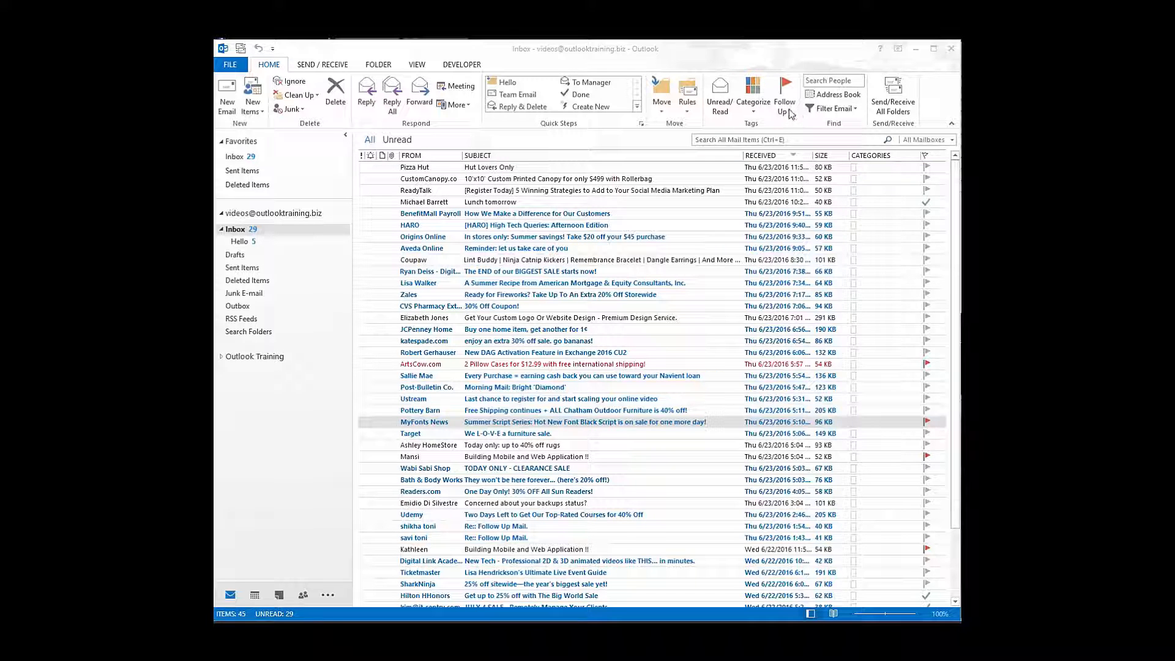
# Step: Flag the Pizza Hut message "Hut Lovers Only" for follow-up today
pyautogui.click(750, 168)
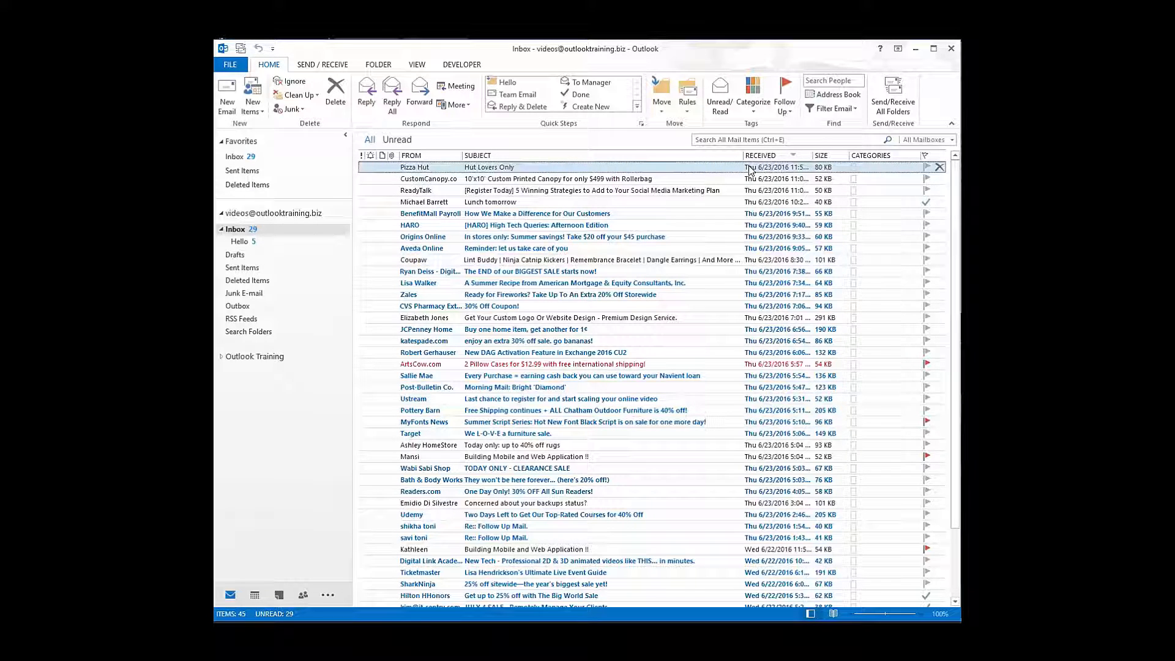
pyautogui.click(784, 110)
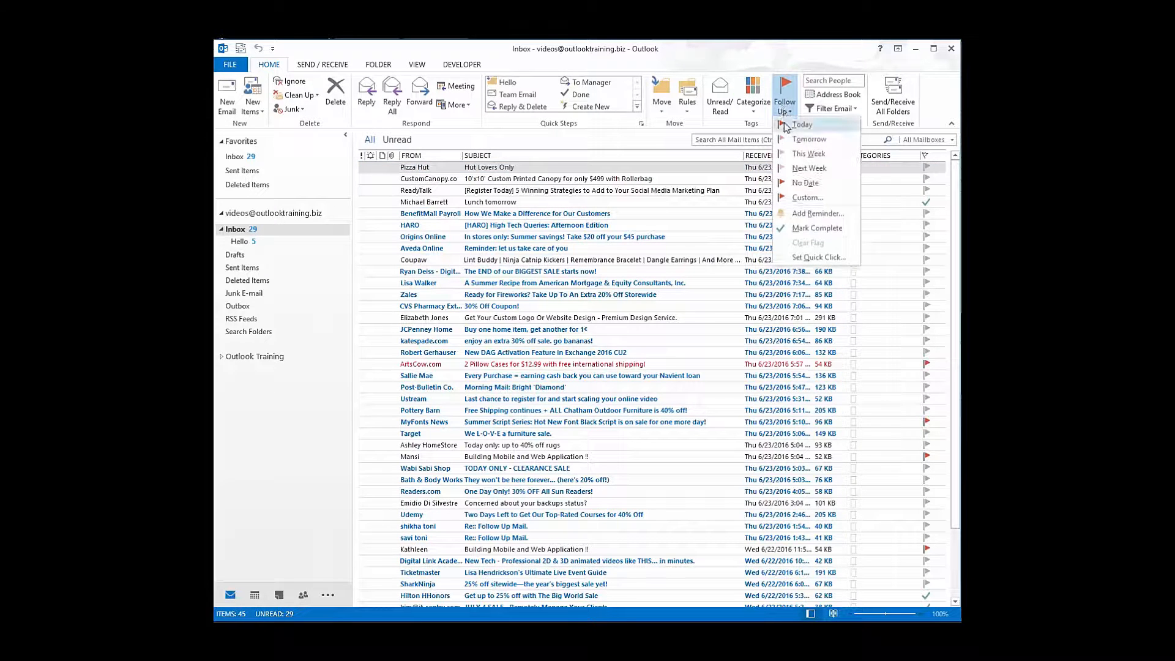
pyautogui.click(786, 125)
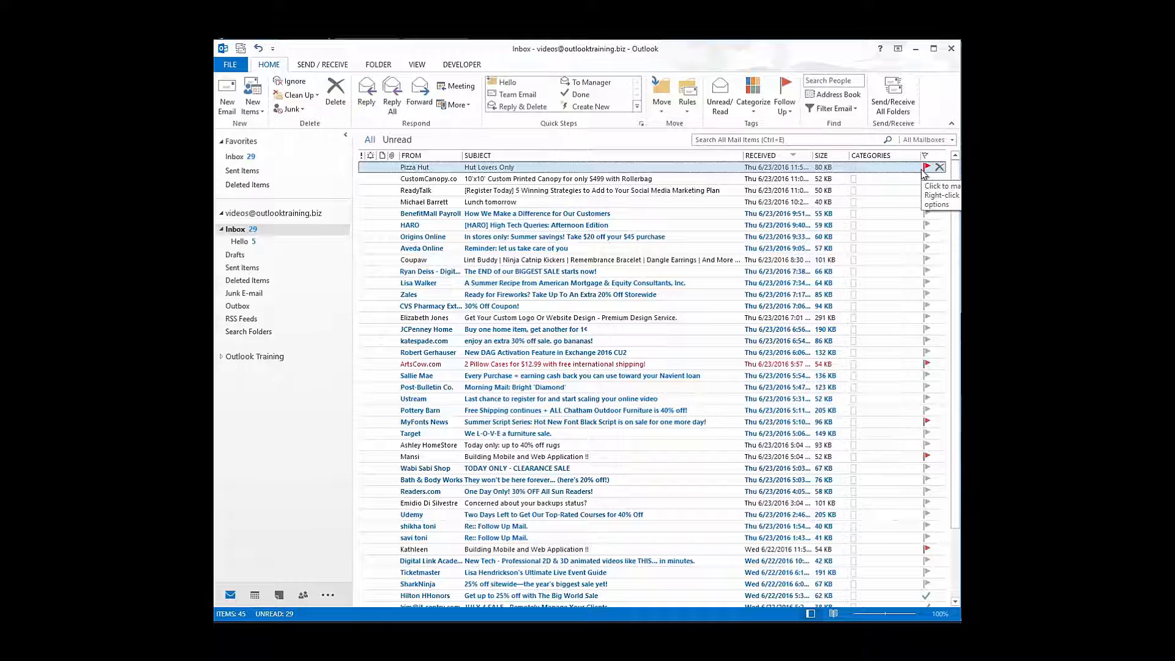
# Step: Add the To field from the Field Chooser as a column between From and Subject in the message list
pyautogui.rightClick(582, 159)
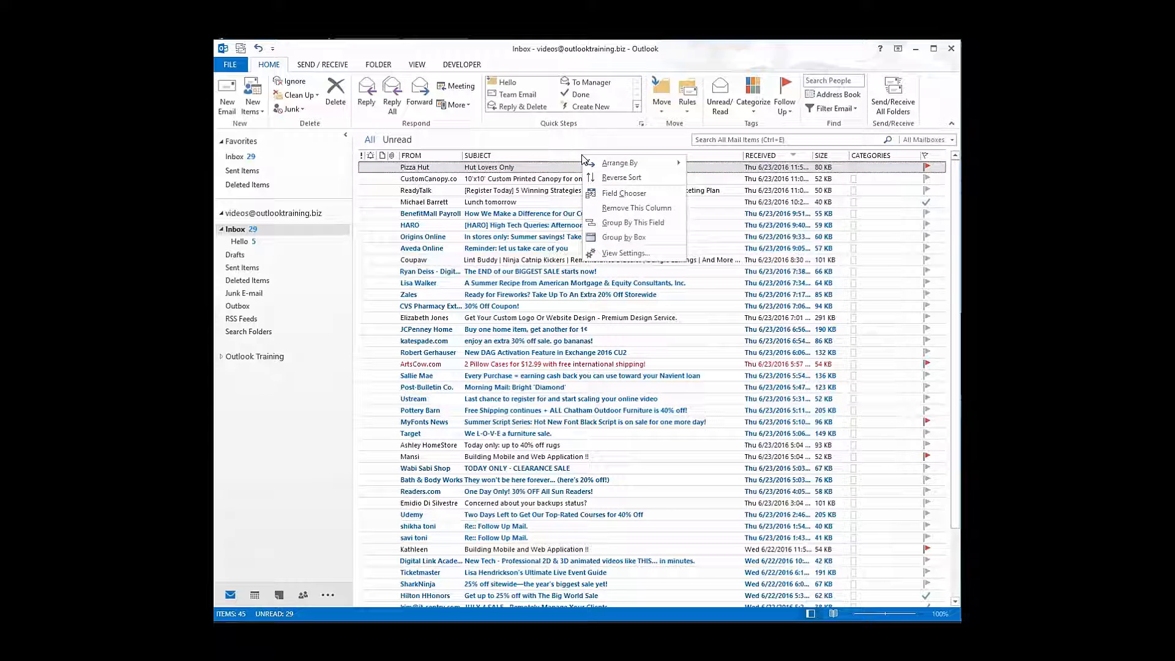
pyautogui.moveTo(614, 164)
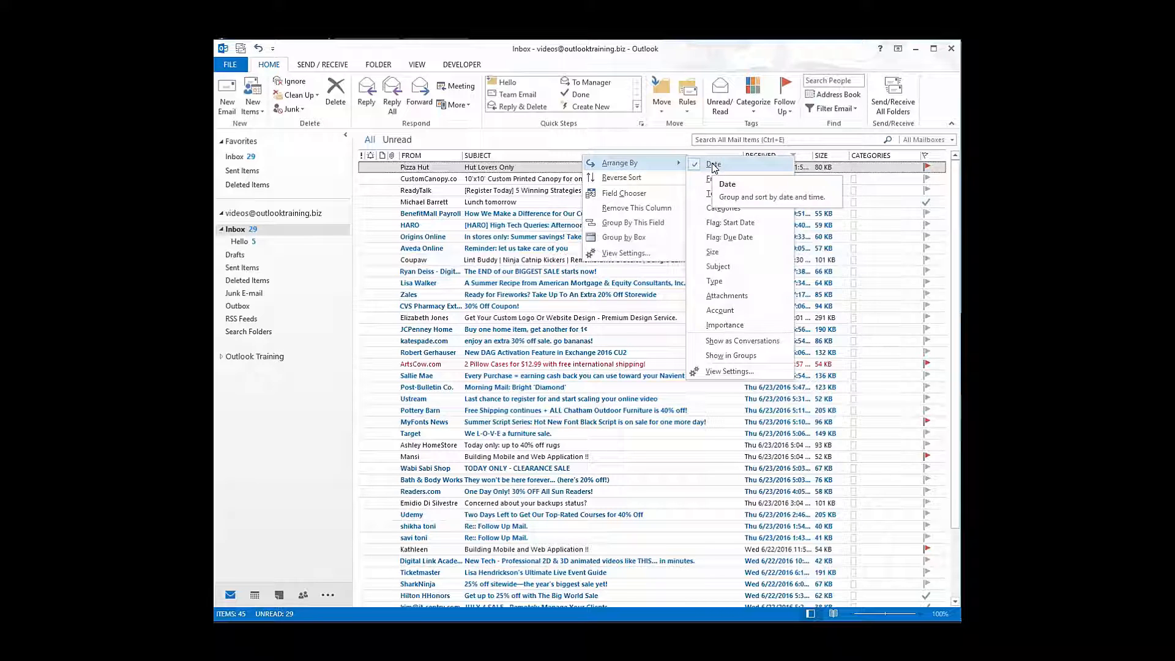
pyautogui.click(623, 195)
pyautogui.moveTo(892, 290); pyautogui.dragTo(703, 252)
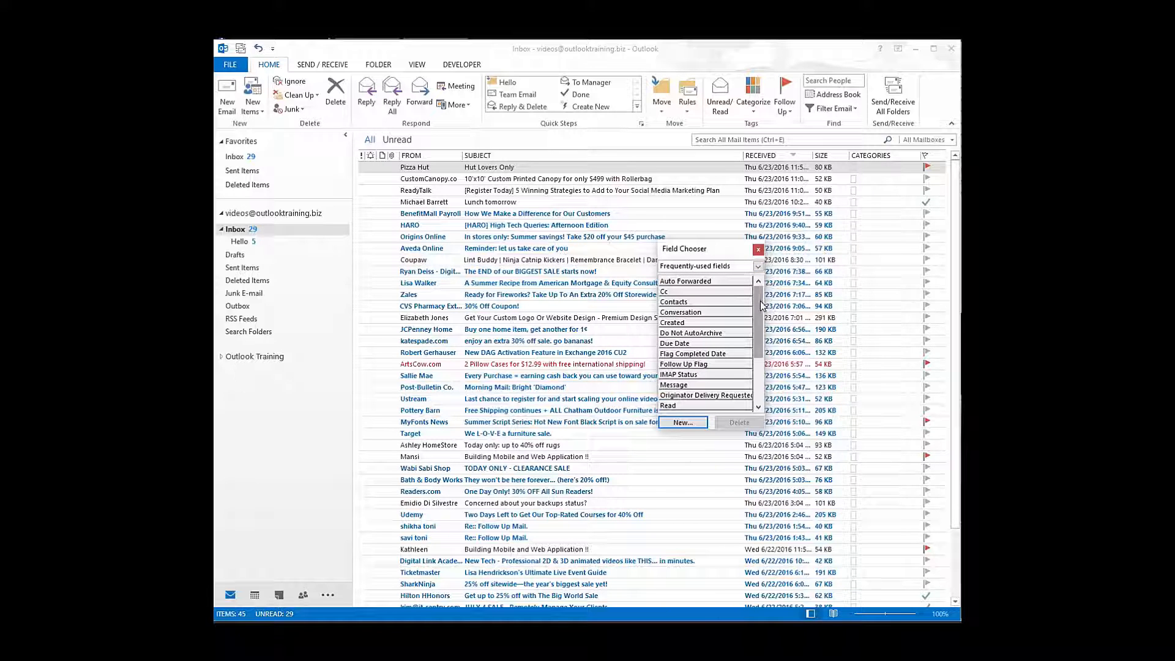
pyautogui.moveTo(760, 301)
pyautogui.mouseDown()
pyautogui.moveTo(757, 350)
pyautogui.moveTo(753, 293)
pyautogui.mouseUp()
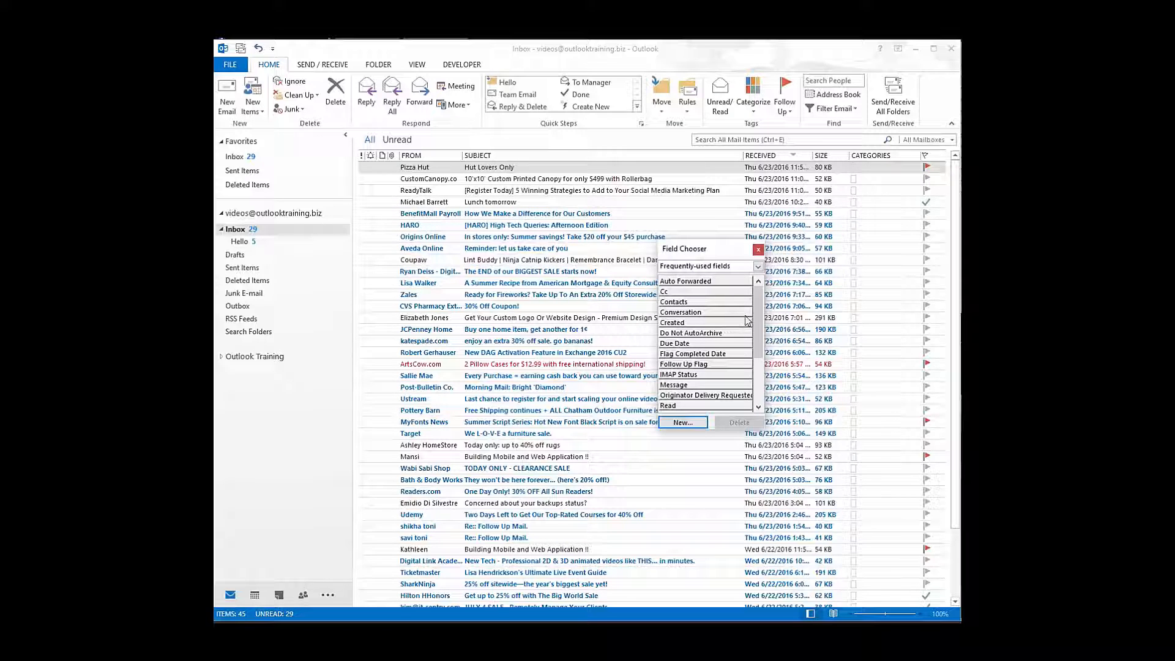
pyautogui.moveTo(759, 324); pyautogui.dragTo(759, 374)
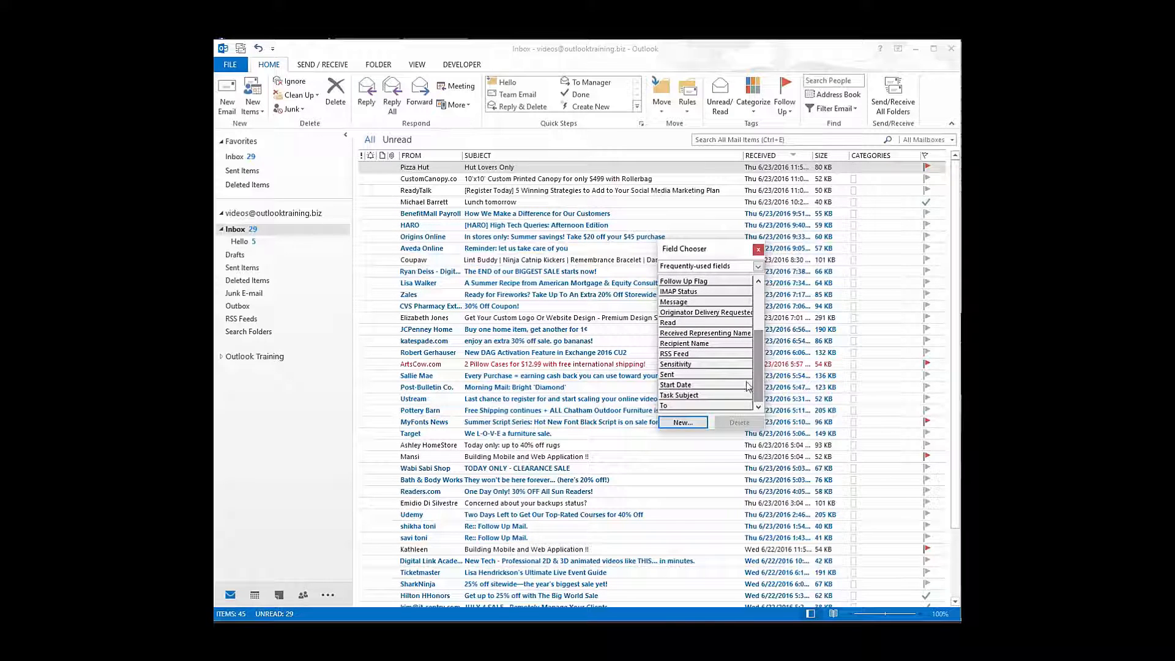
pyautogui.click(687, 406)
pyautogui.moveTo(687, 409); pyautogui.dragTo(516, 157)
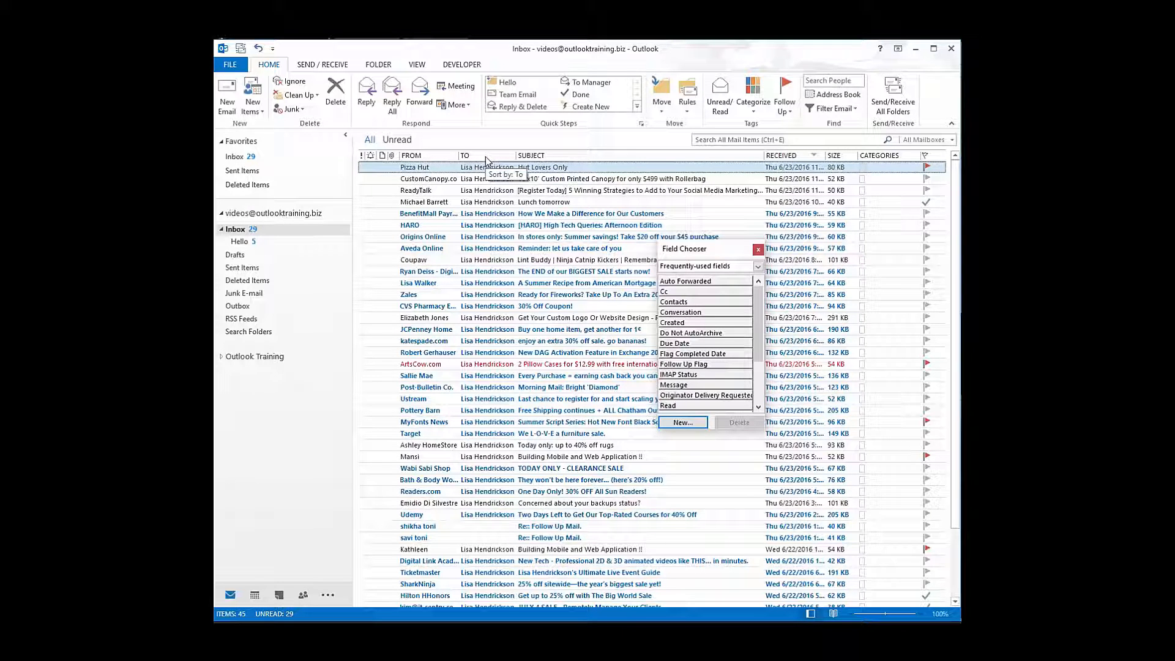
# Step: Remove the To column from the message list and close the Field Chooser
pyautogui.moveTo(485, 160); pyautogui.dragTo(696, 374)
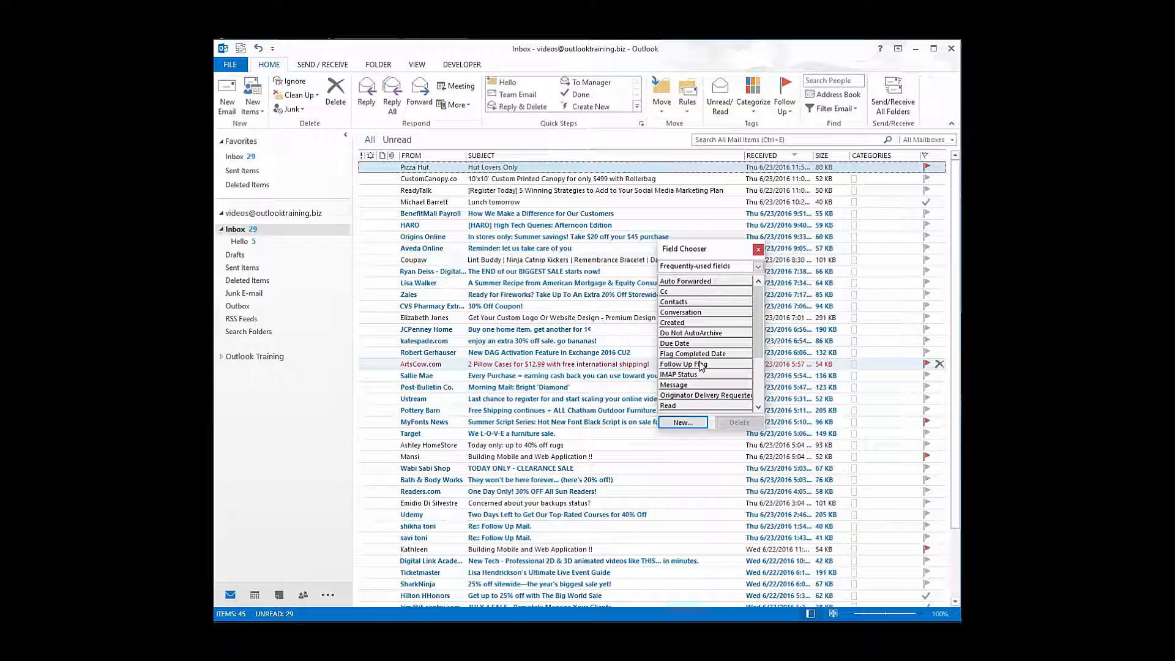
pyautogui.scroll(-1, 702, 368)
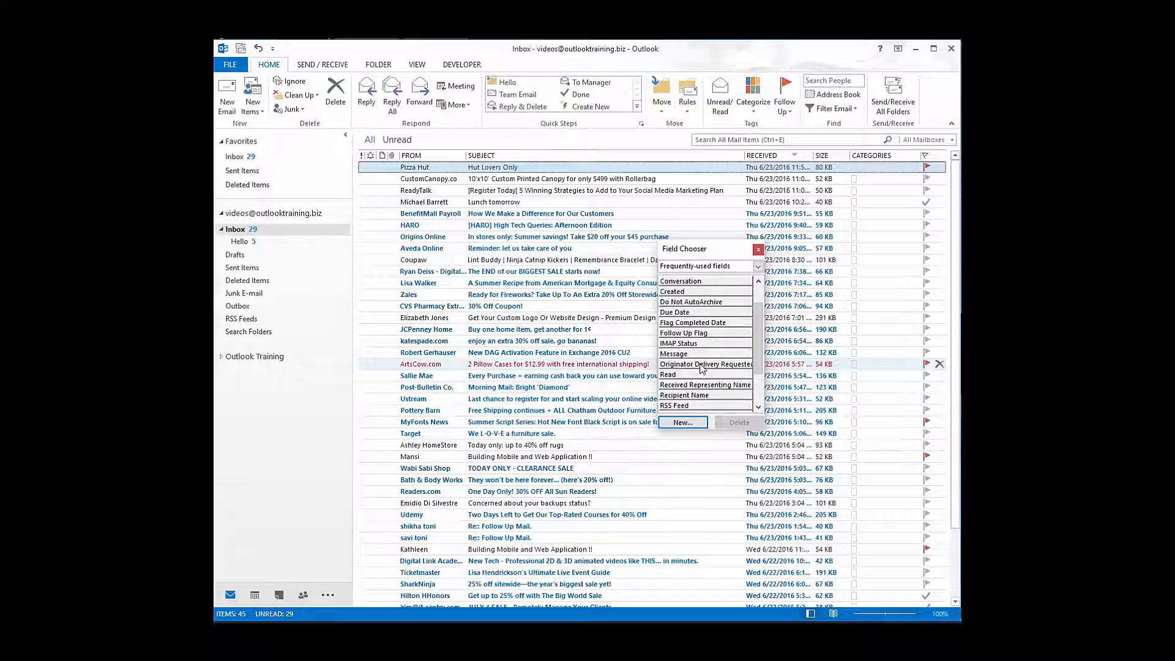
pyautogui.scroll(-2, 702, 368)
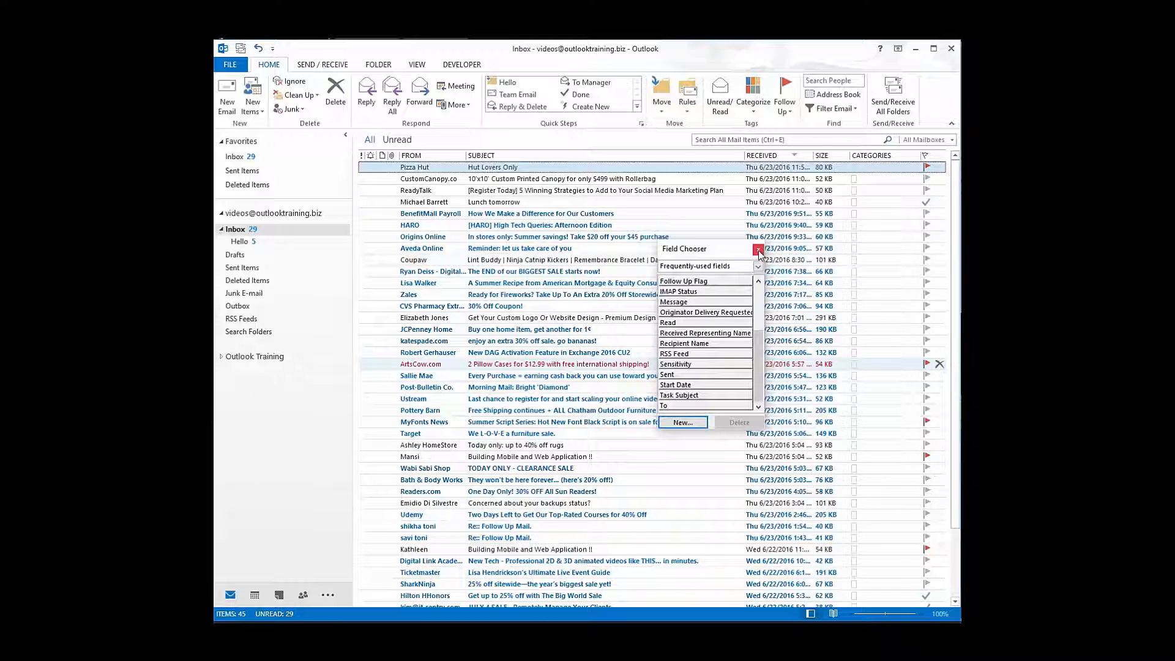
pyautogui.click(759, 251)
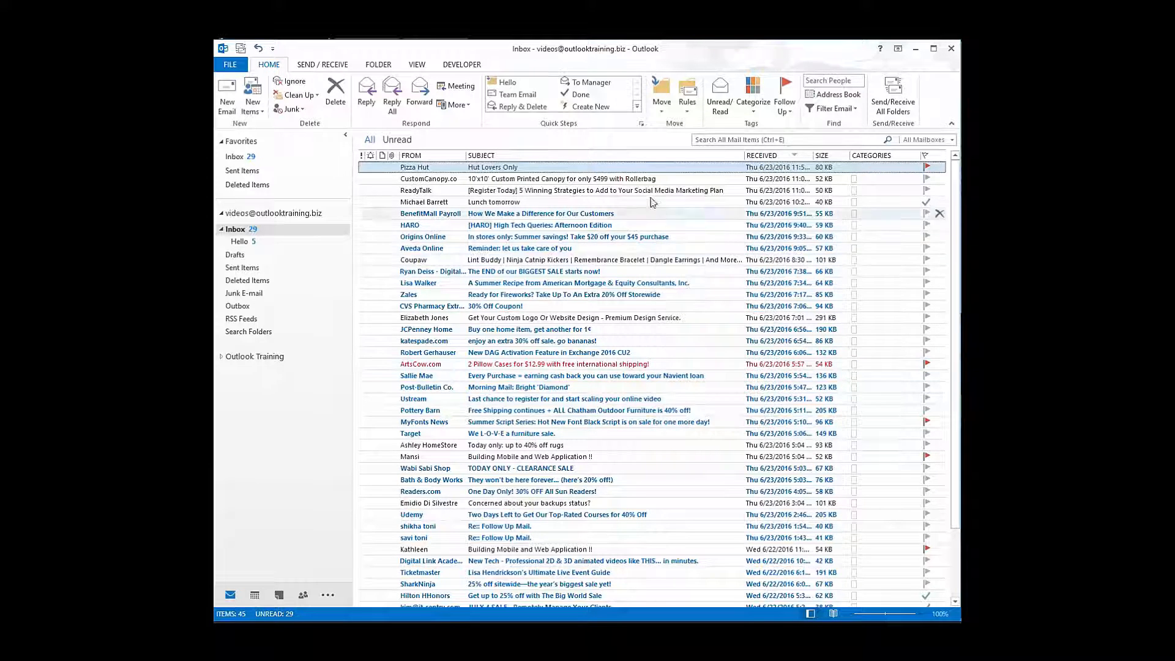
# Step: Set the column heading font size to 12 pt in the inbox view's other settings
pyautogui.rightClick(584, 159)
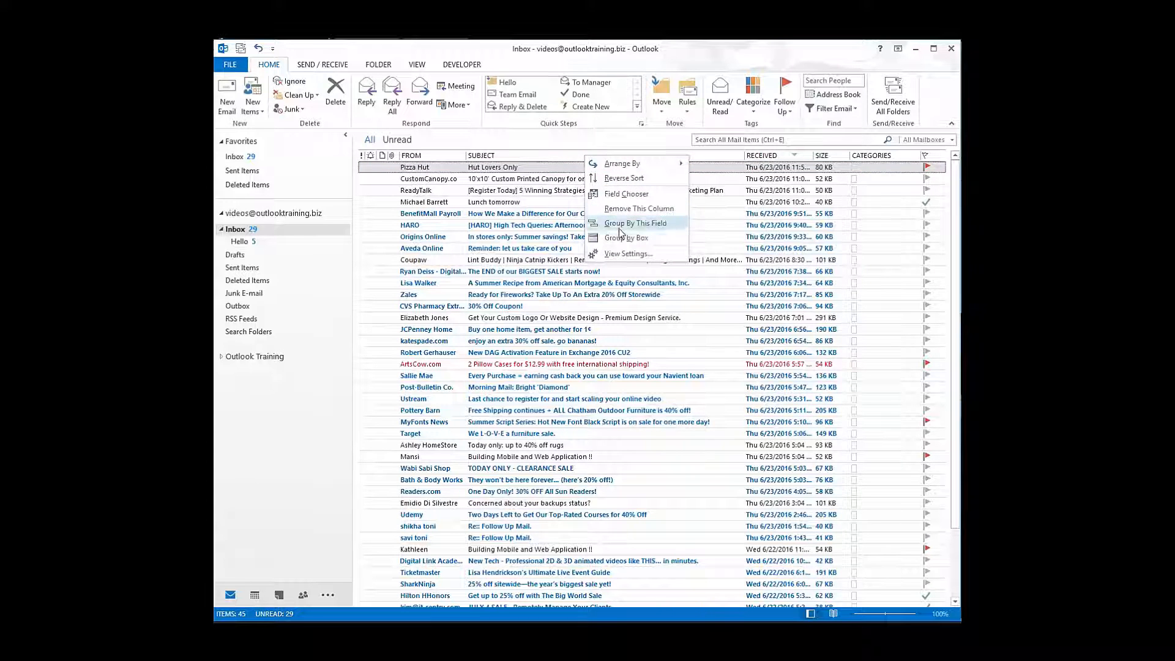
pyautogui.click(614, 254)
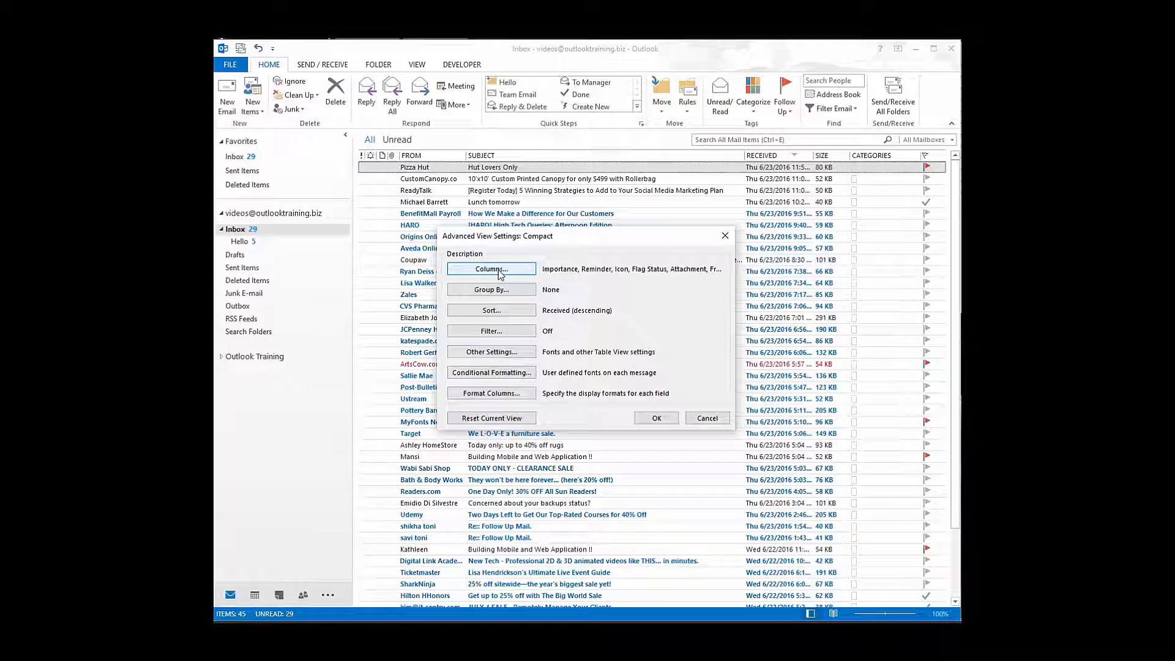
pyautogui.click(486, 353)
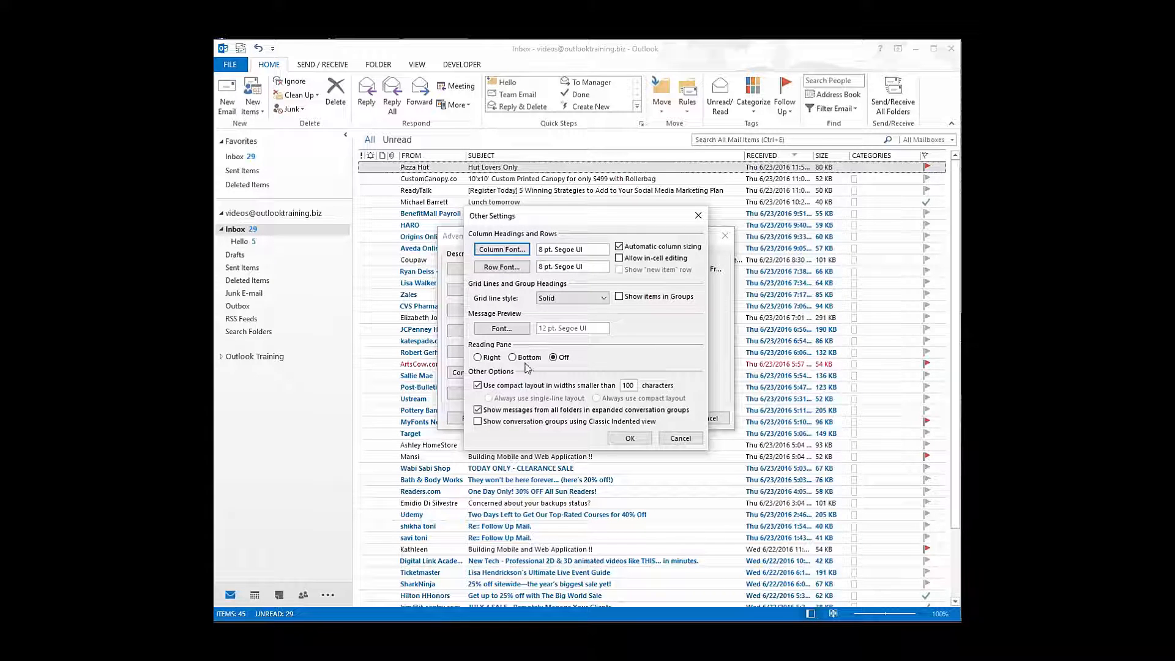
pyautogui.click(502, 250)
pyautogui.click(636, 304)
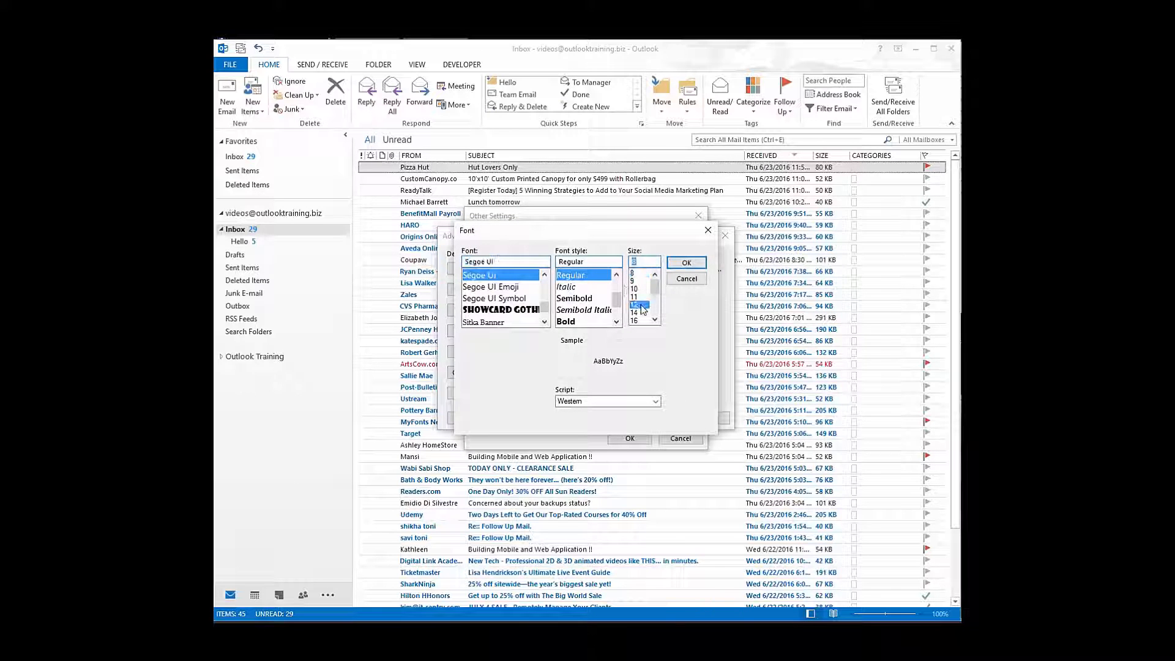
pyautogui.click(683, 263)
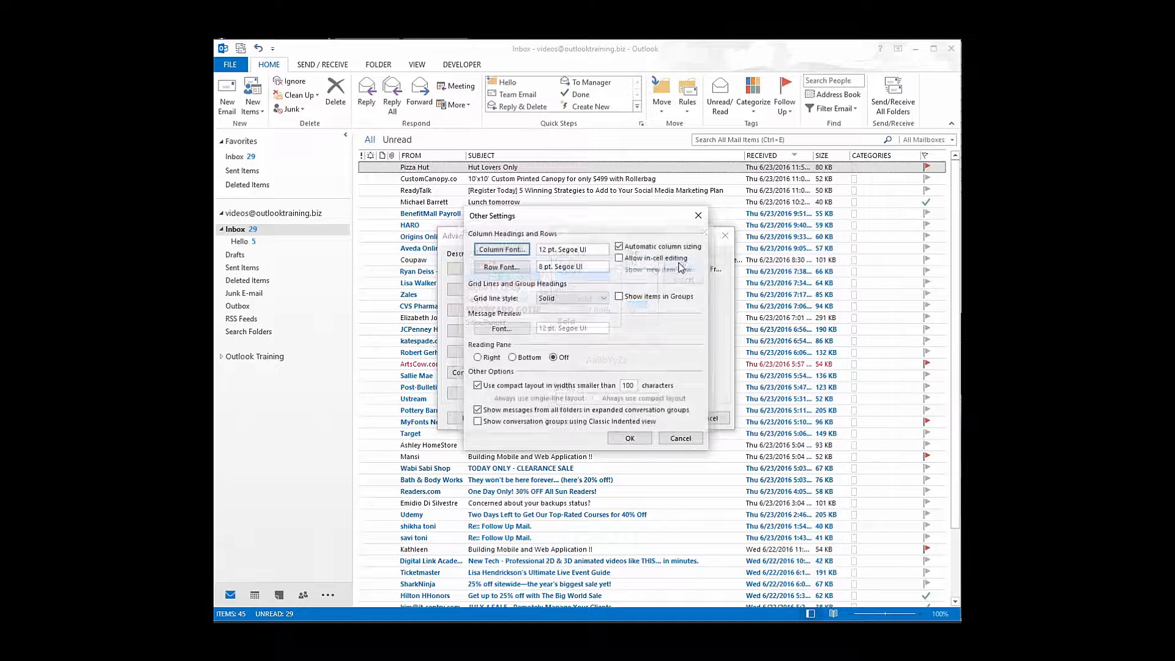
# Step: Set the row font size to 12 pt in the inbox view's other settings
pyautogui.click(502, 267)
pyautogui.click(636, 304)
pyautogui.press('Return')
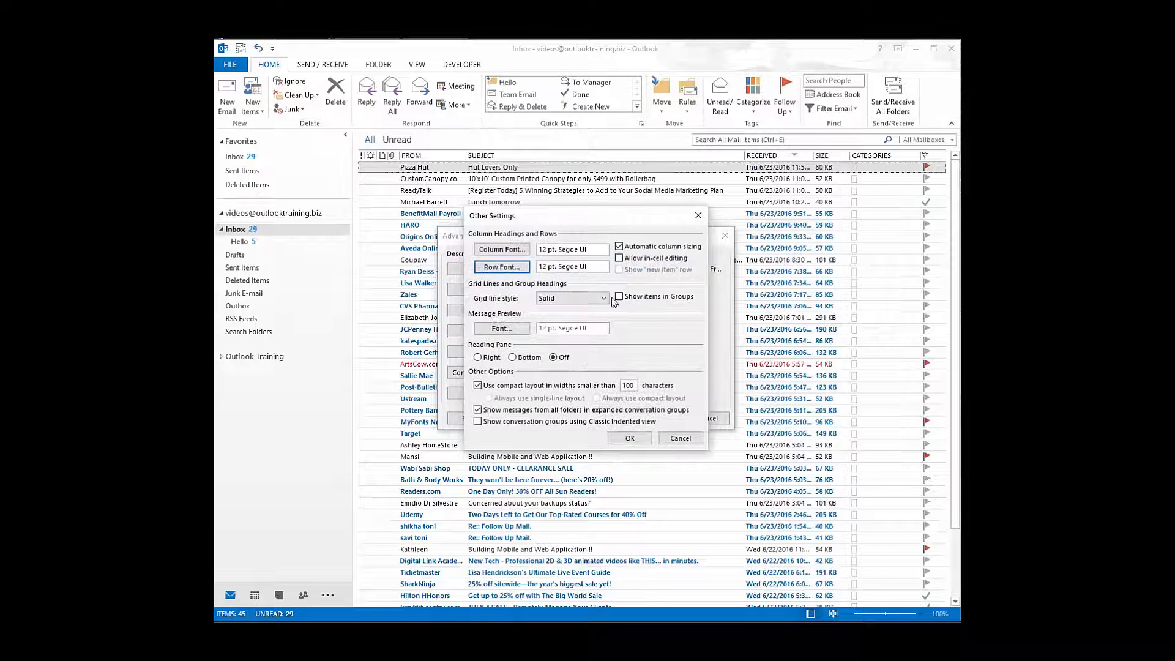
# Step: Confirm the message preview font at 12 pt and apply the inbox view settings
pyautogui.click(501, 329)
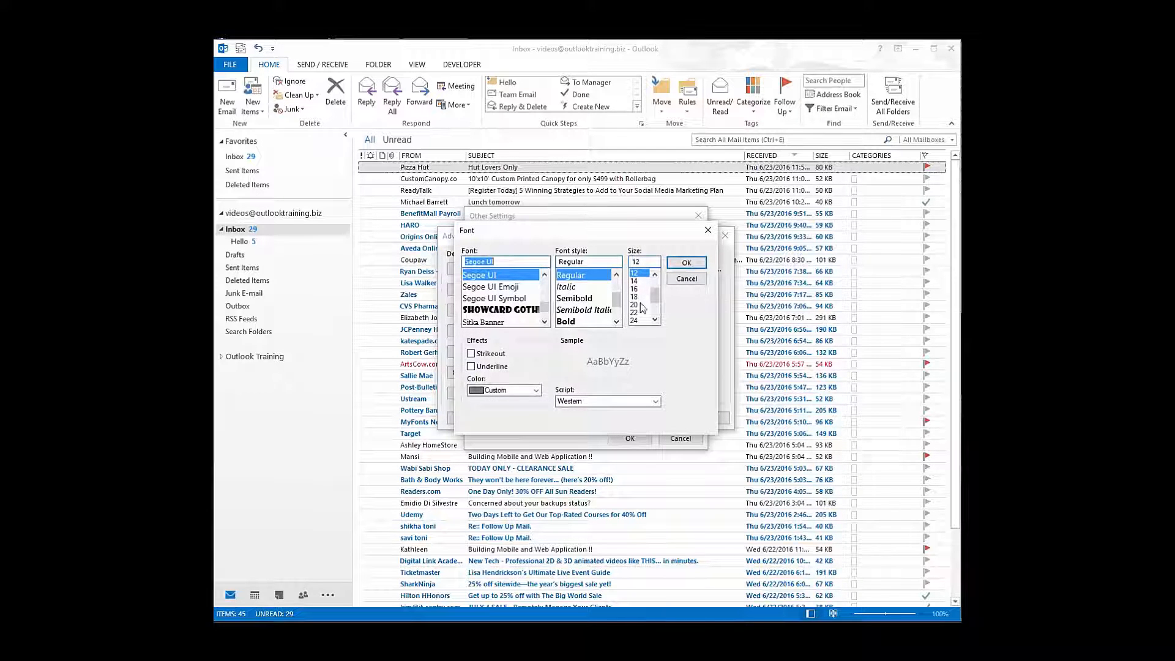
pyautogui.click(686, 262)
pyautogui.click(630, 439)
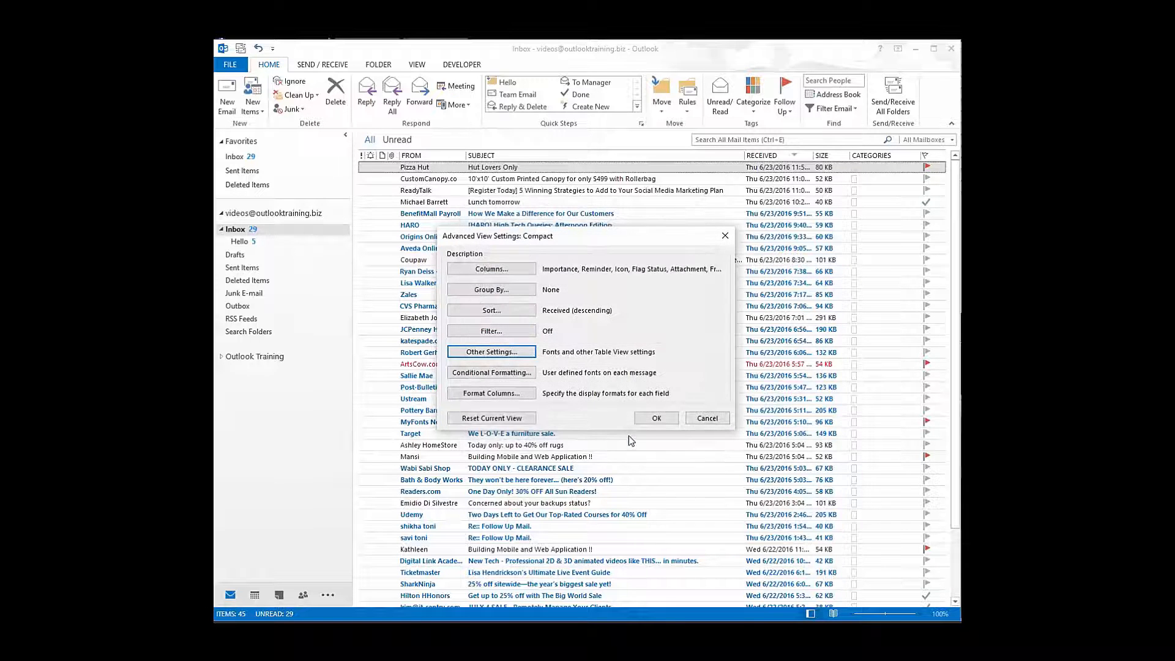
pyautogui.click(654, 419)
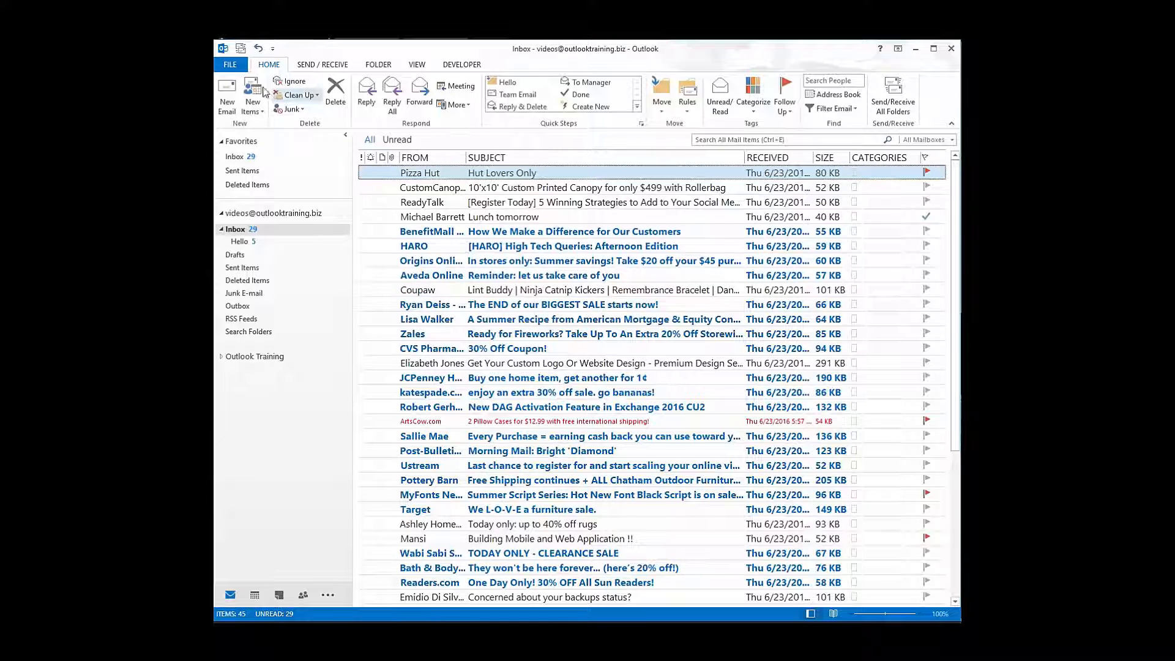
# Step: Open the font settings for new mail messages from the stationery and fonts part of the Mail options
pyautogui.click(230, 65)
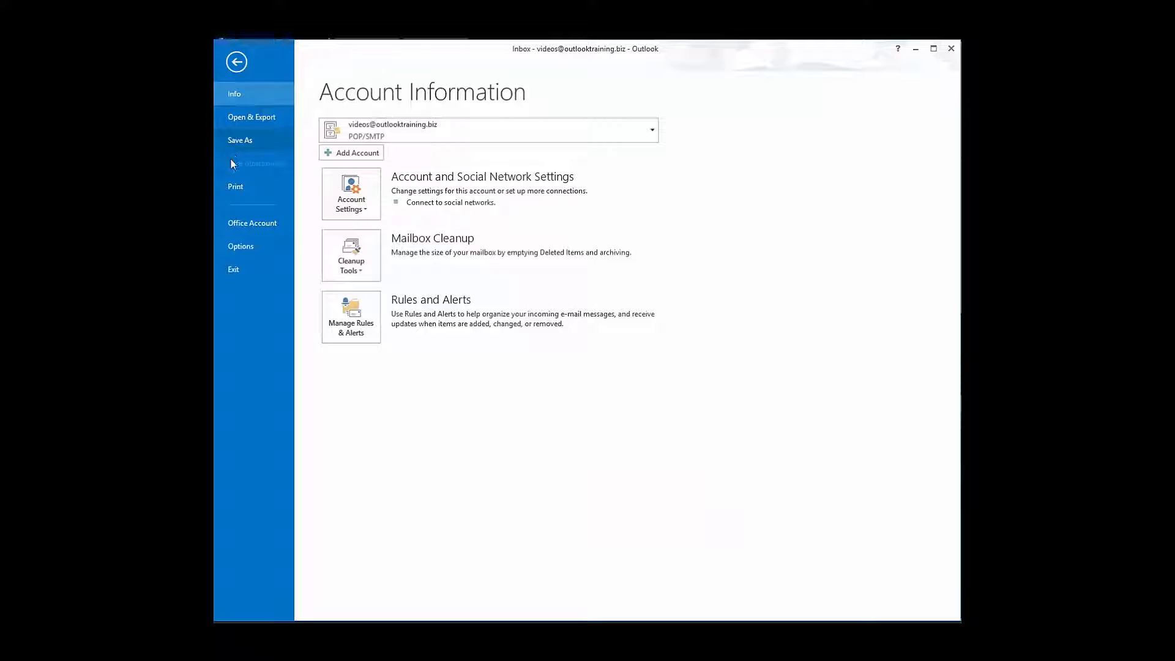
pyautogui.press('Escape')
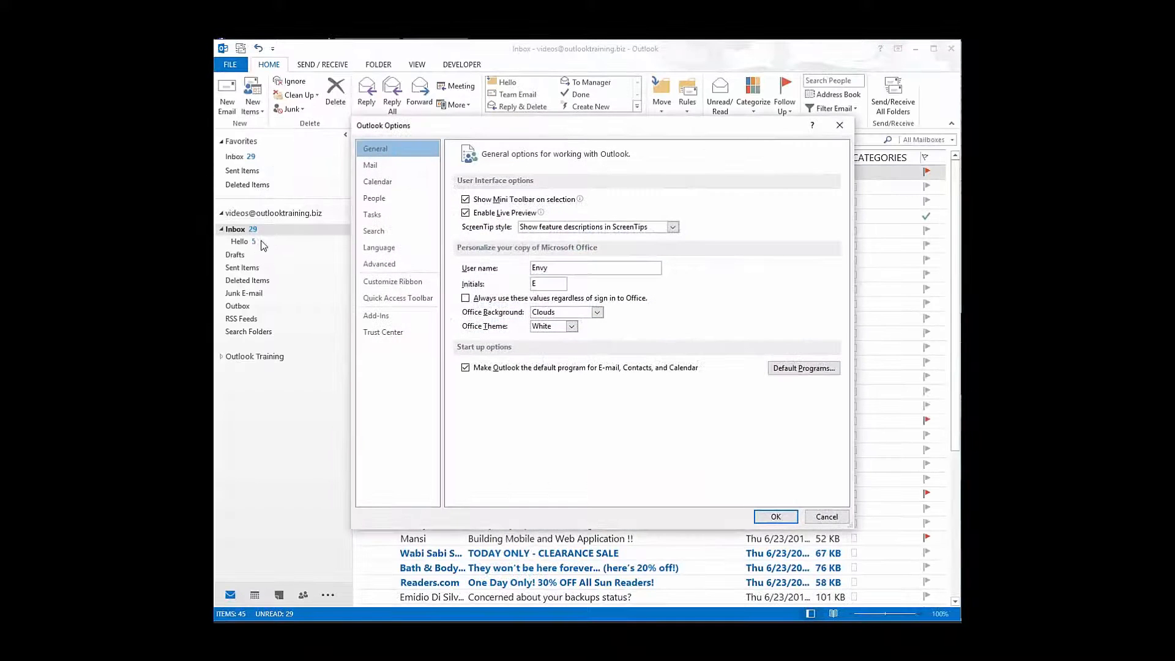
pyautogui.click(384, 169)
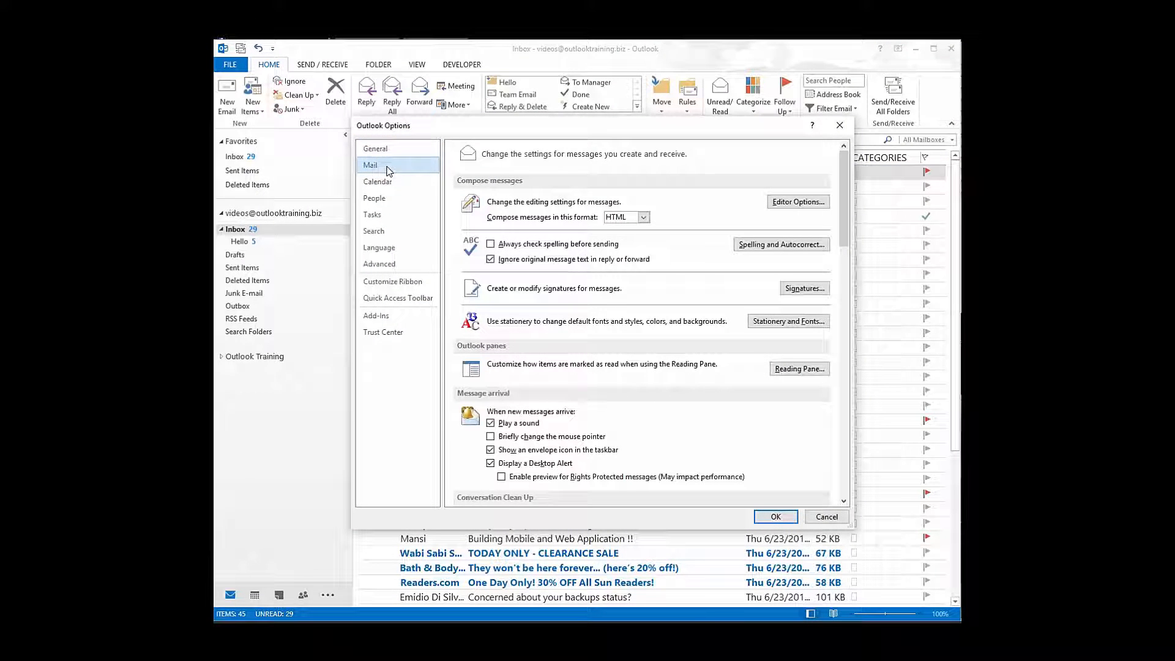
pyautogui.click(771, 323)
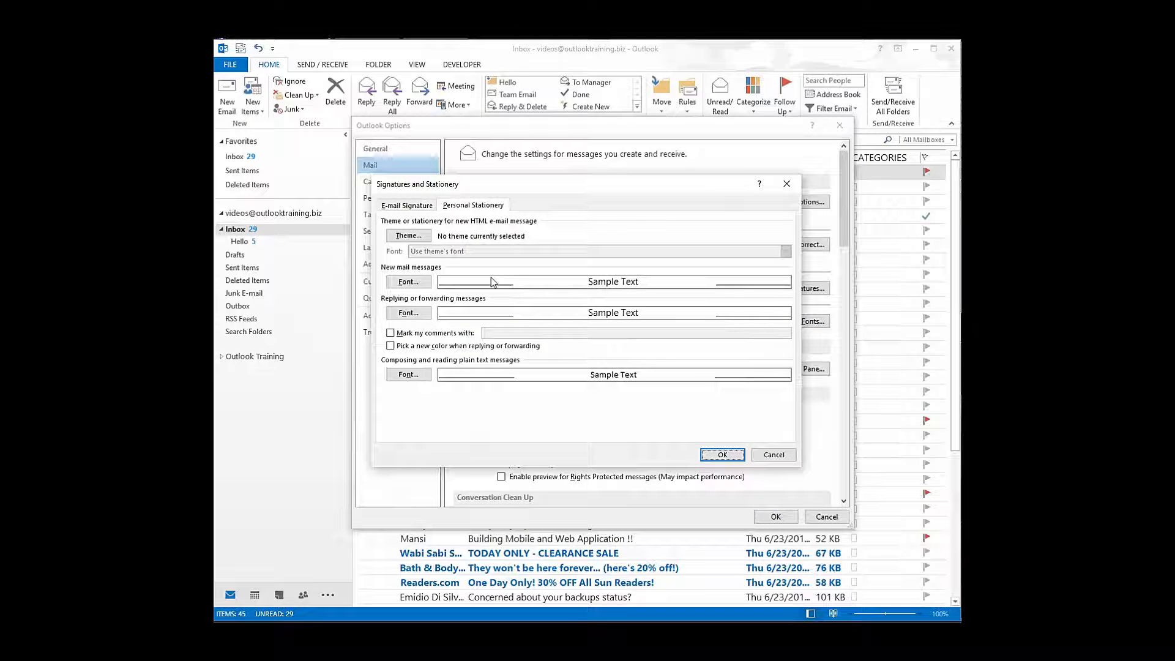
pyautogui.click(403, 283)
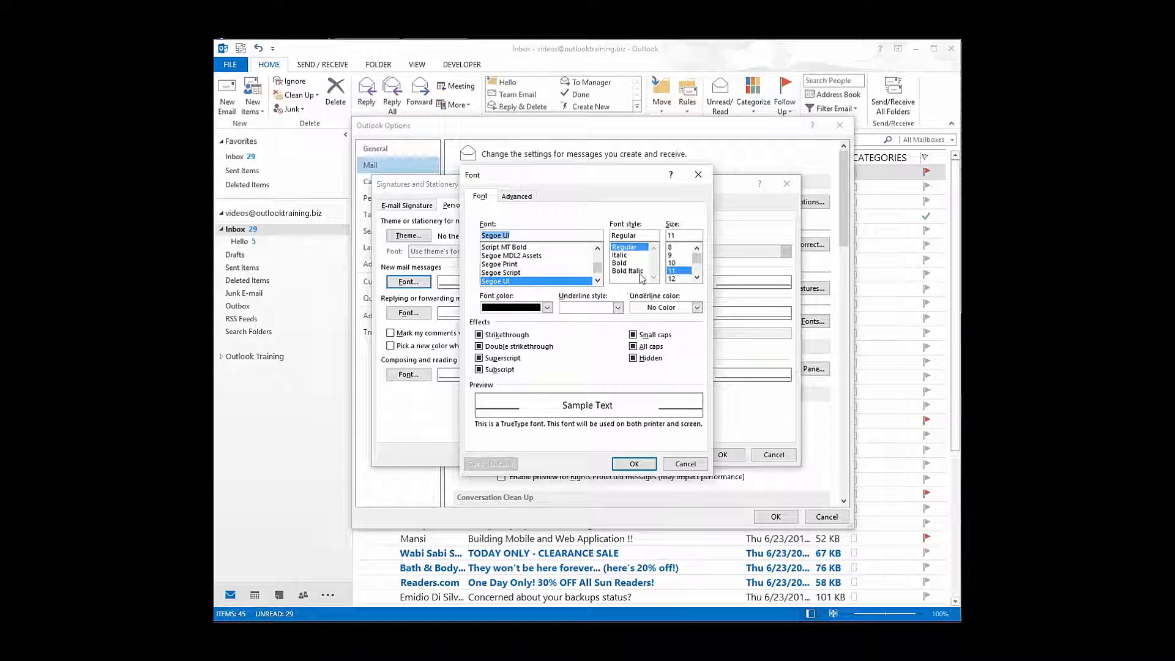
# Step: Try font sizes 18 and 12 for new mail messages and cancel the font change
pyautogui.click(676, 278)
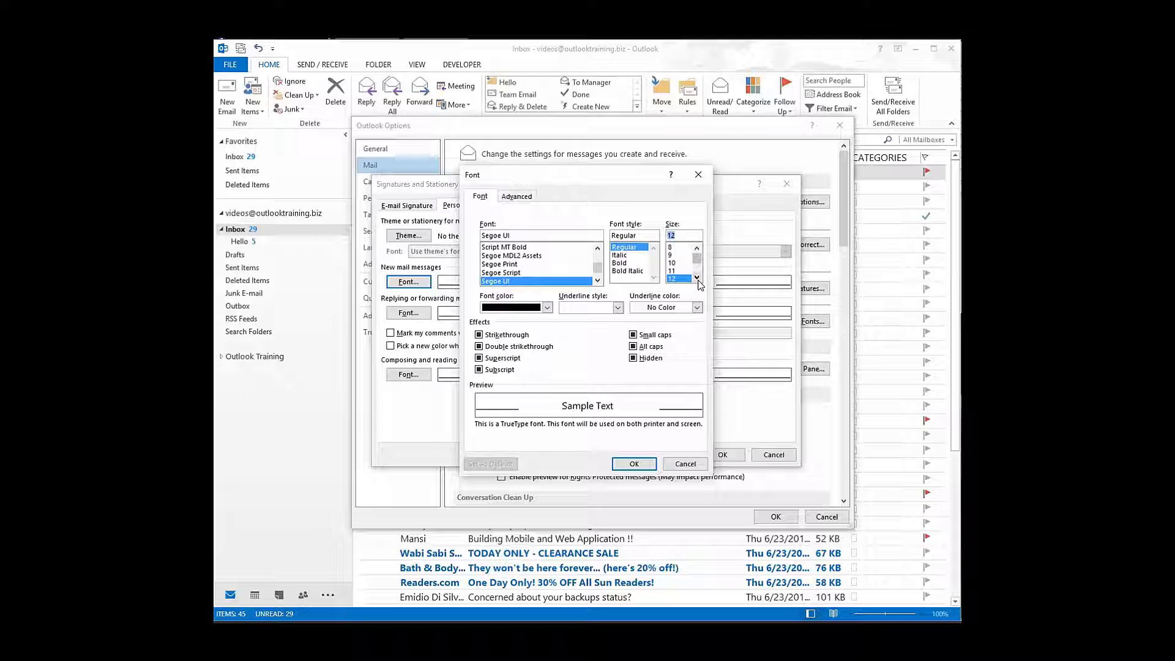
pyautogui.click(698, 280)
pyautogui.click(697, 280)
pyautogui.click(697, 281)
pyautogui.click(677, 278)
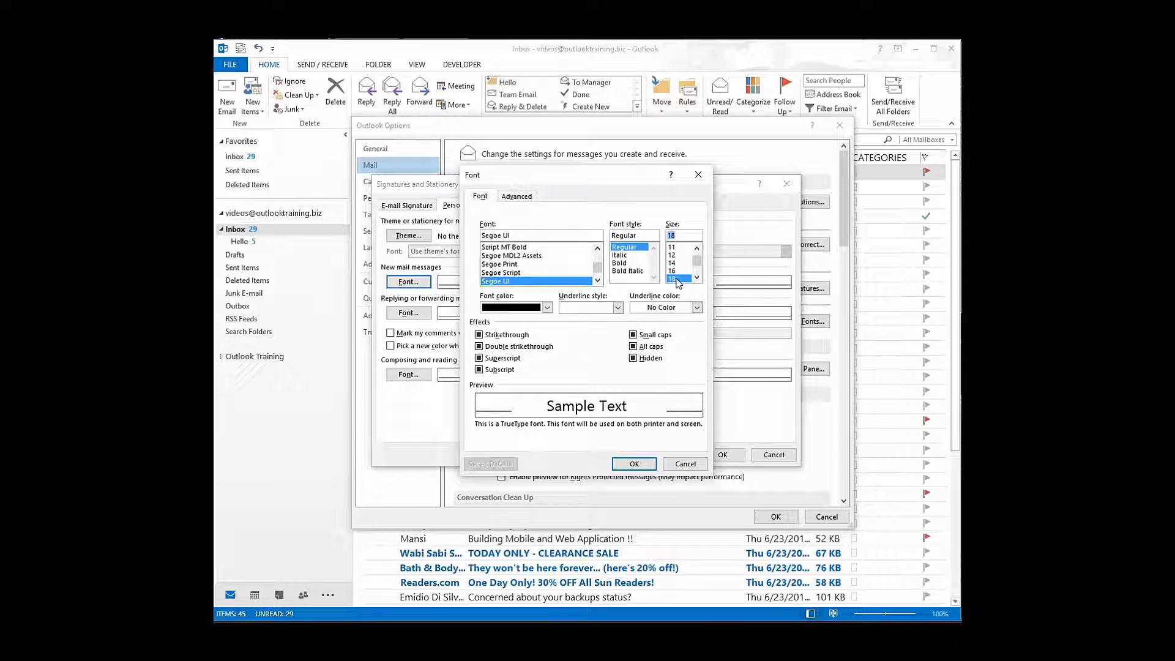
pyautogui.click(685, 254)
pyautogui.click(696, 247)
pyautogui.click(678, 254)
pyautogui.click(674, 264)
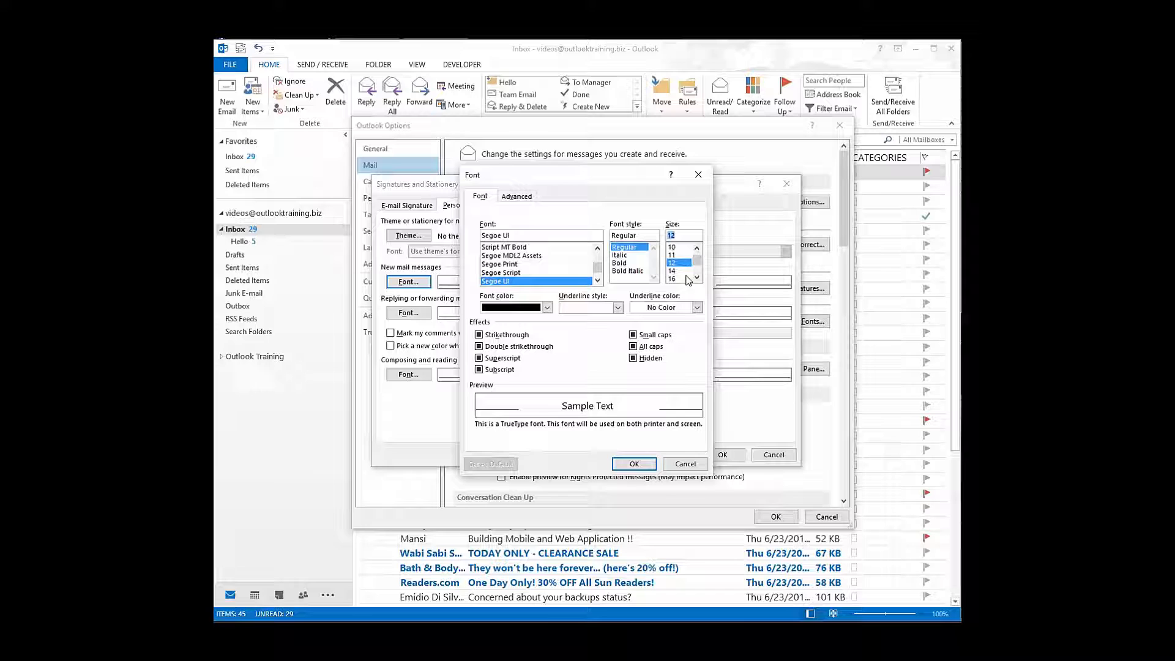
pyautogui.click(680, 465)
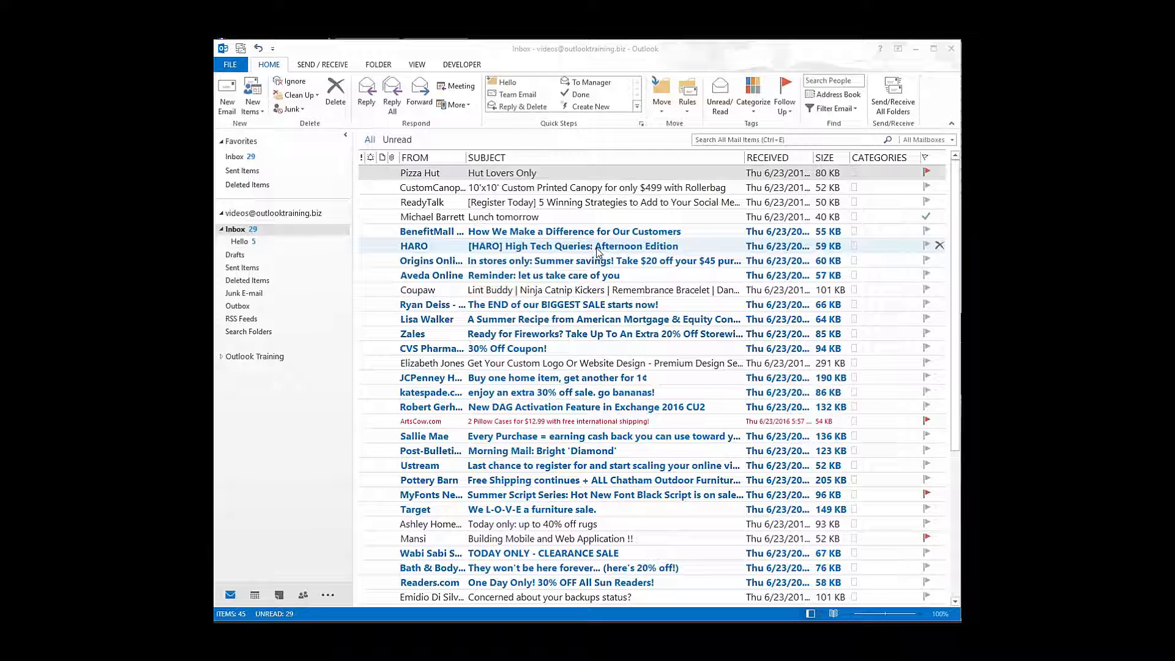
# Step: Search all mailboxes for "test" and check the search indexing status
pyautogui.click(710, 140)
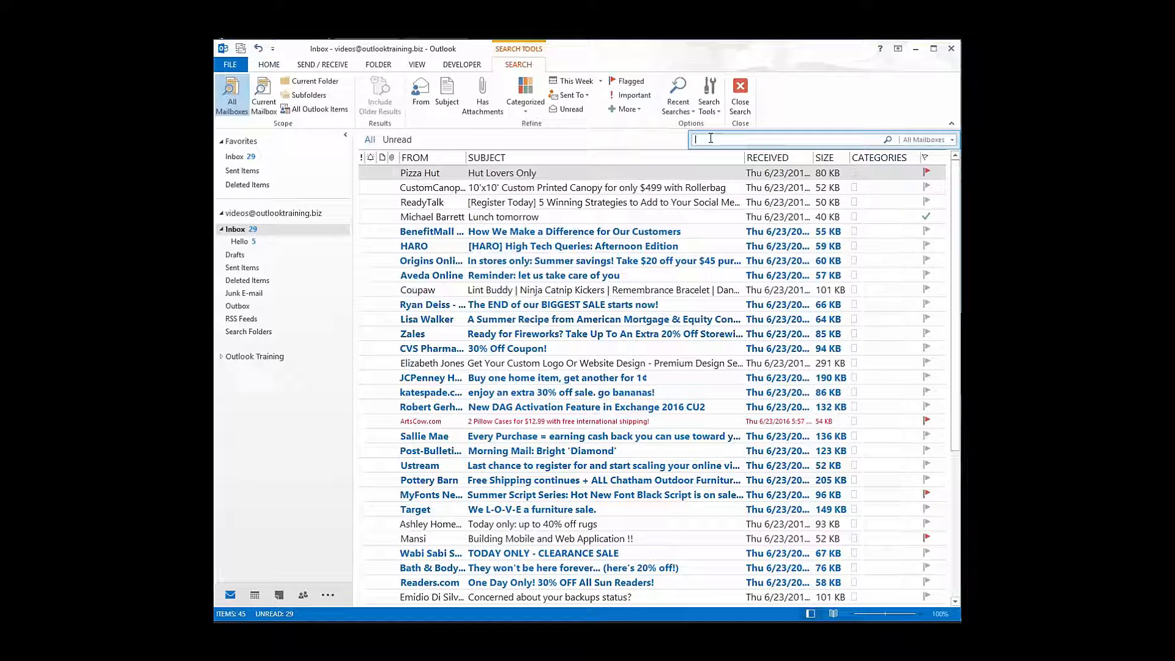
pyautogui.write('test')
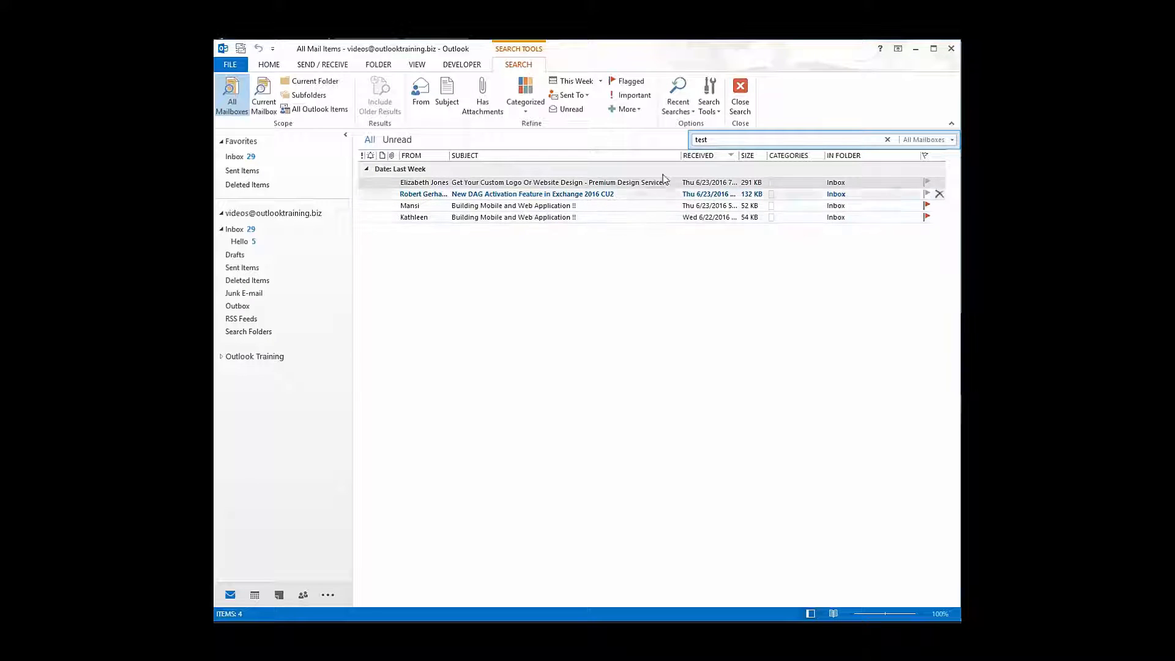
pyautogui.click(714, 110)
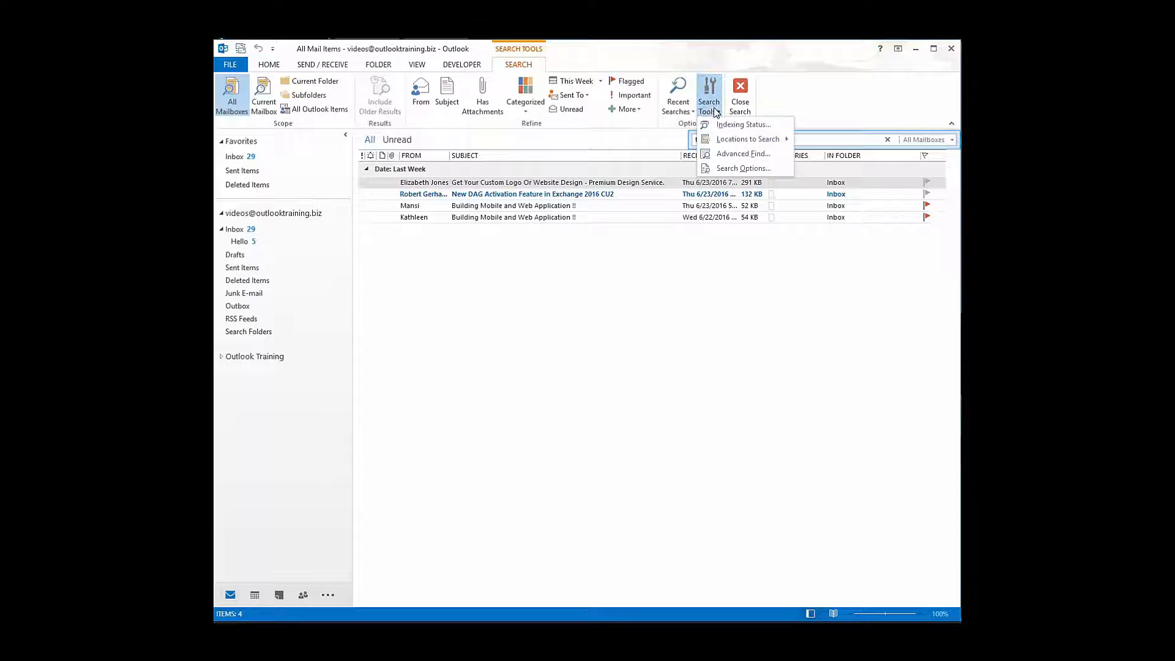
pyautogui.click(718, 126)
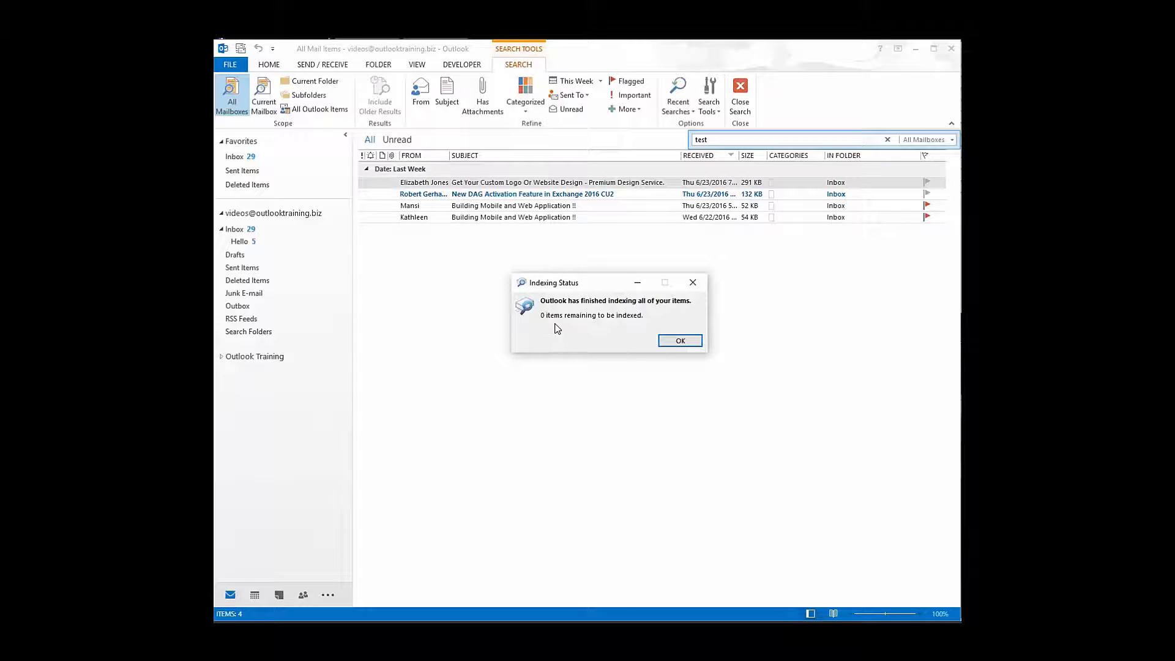
pyautogui.click(672, 342)
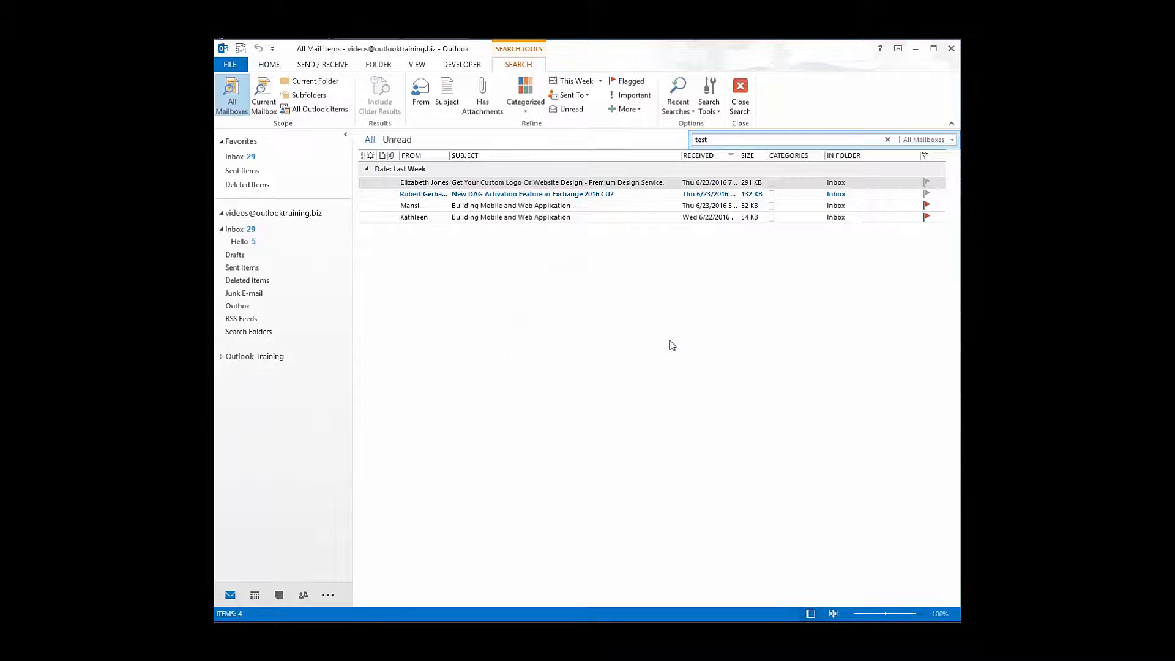
# Step: Review the instant search options, including the highlight color choices for search terms, and confirm the options
pyautogui.click(709, 109)
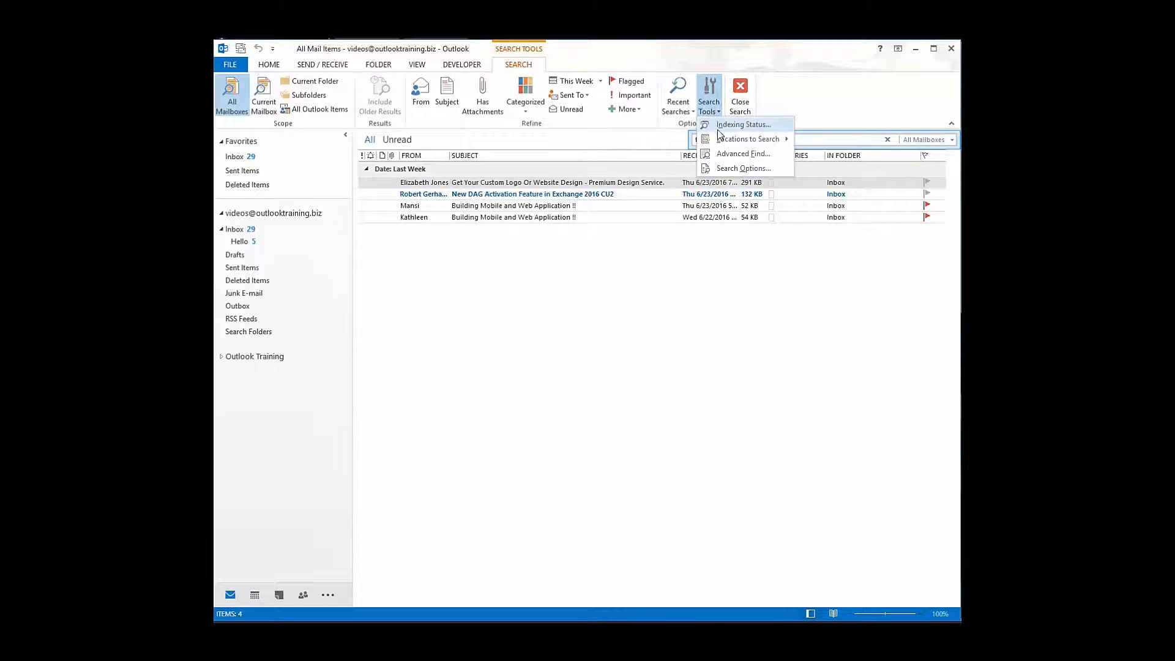
pyautogui.click(725, 172)
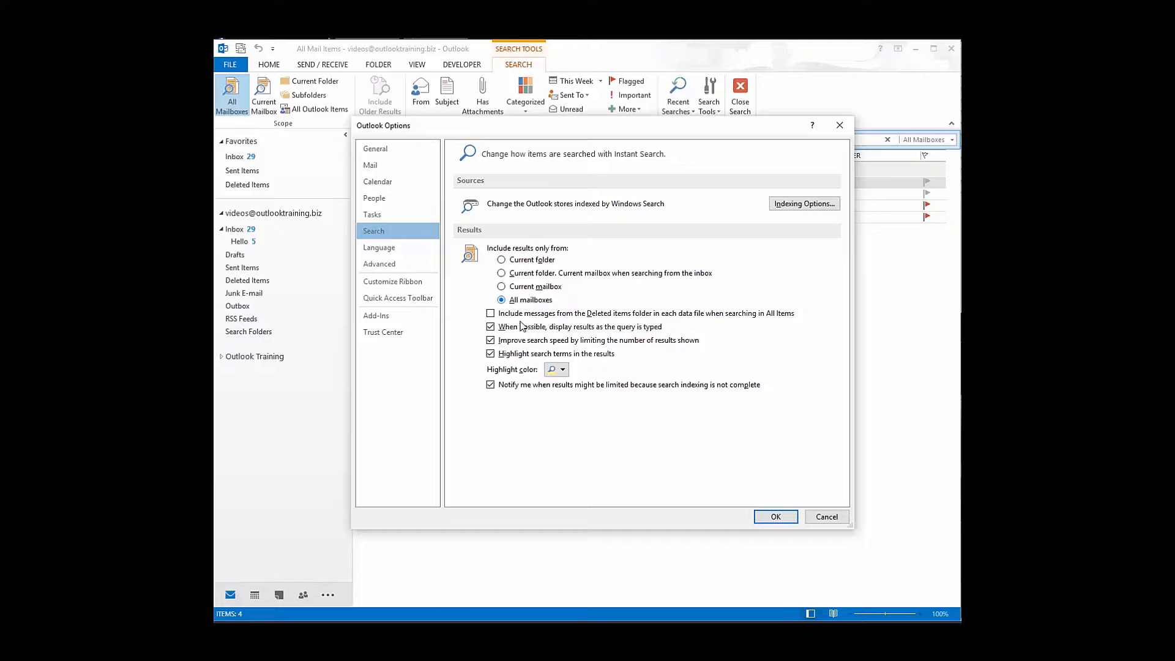
pyautogui.click(557, 369)
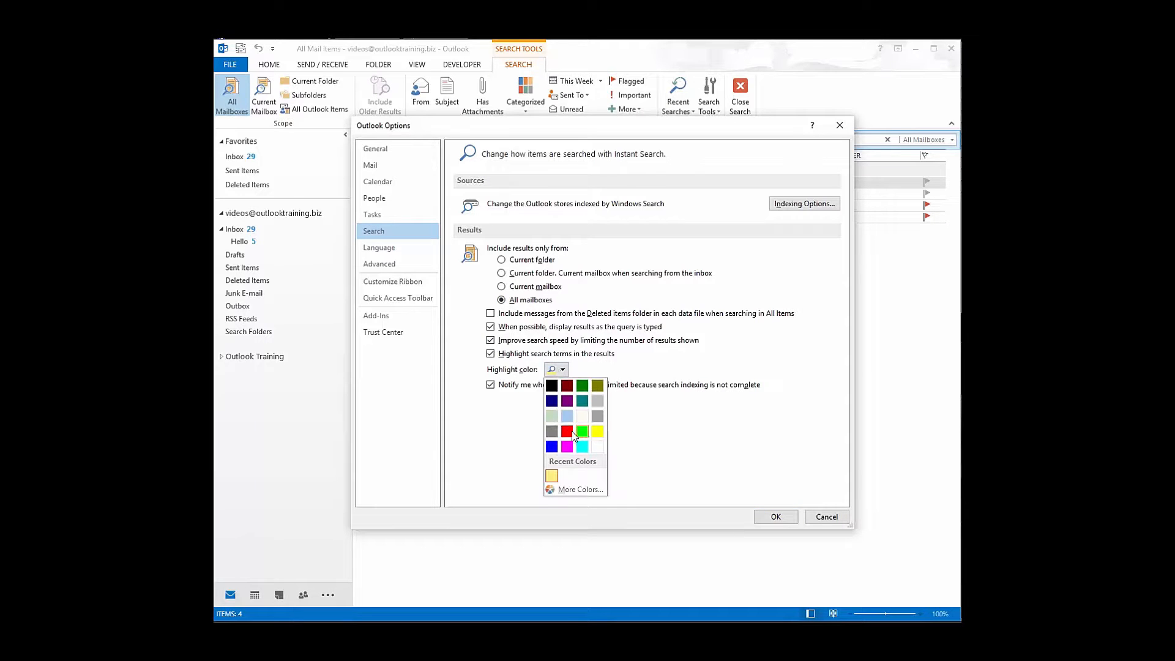
pyautogui.click(633, 372)
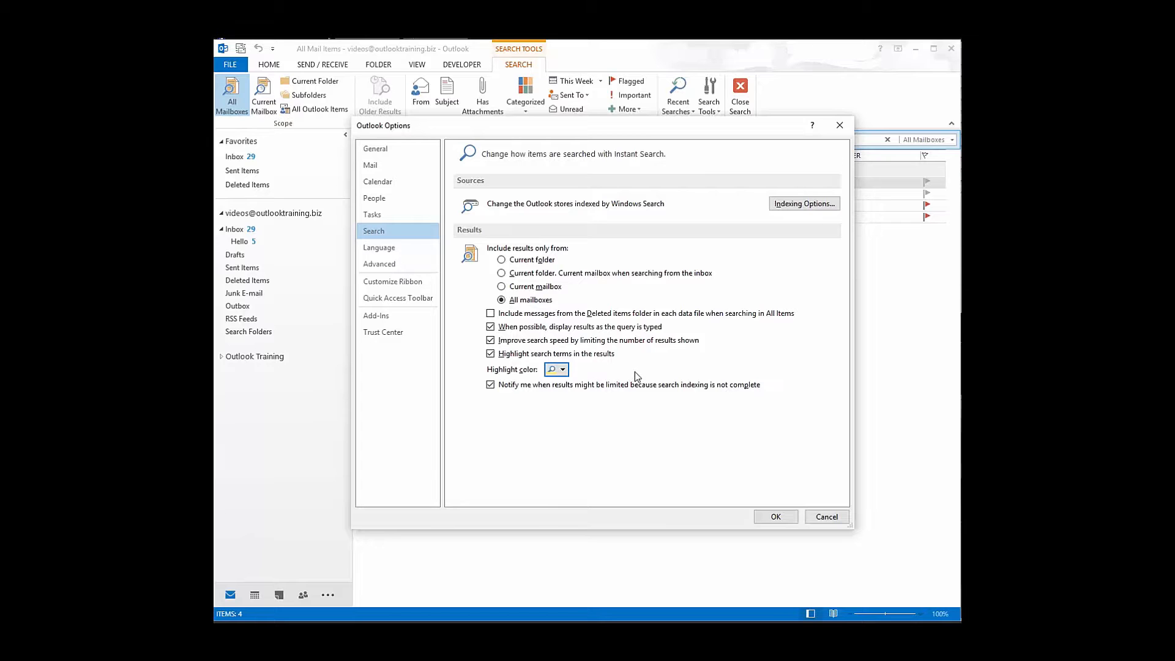
pyautogui.click(774, 517)
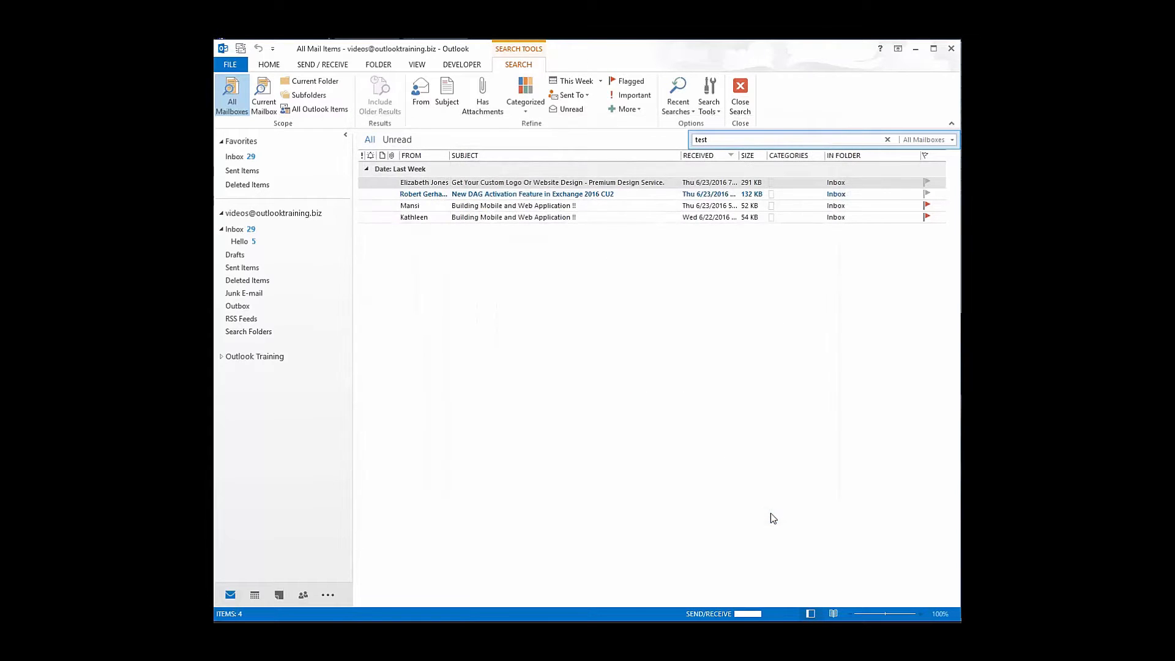